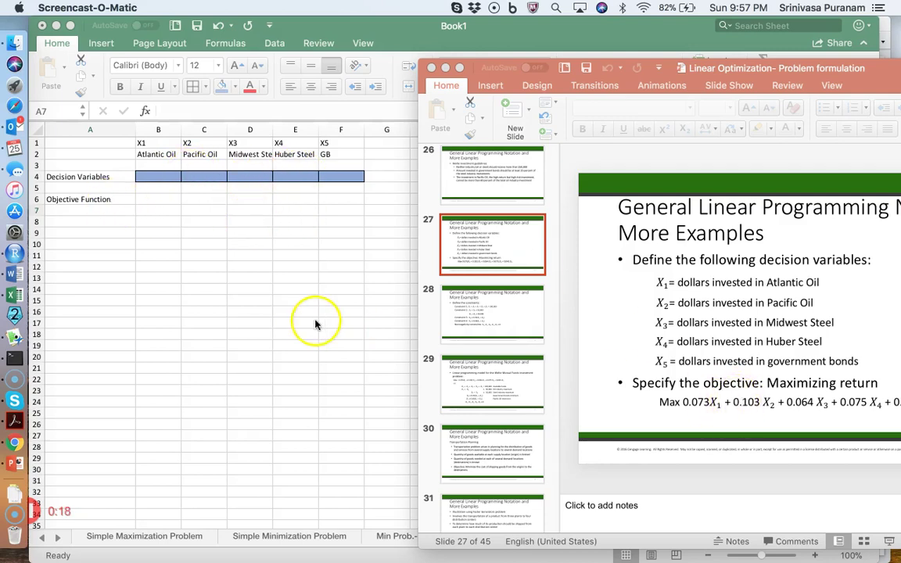
Step: Switch to Excel and widen column D to fit the Midwest Steel heading, and select the investment names in row 2
{"action": "left_click", "coordinate": [229, 239]}
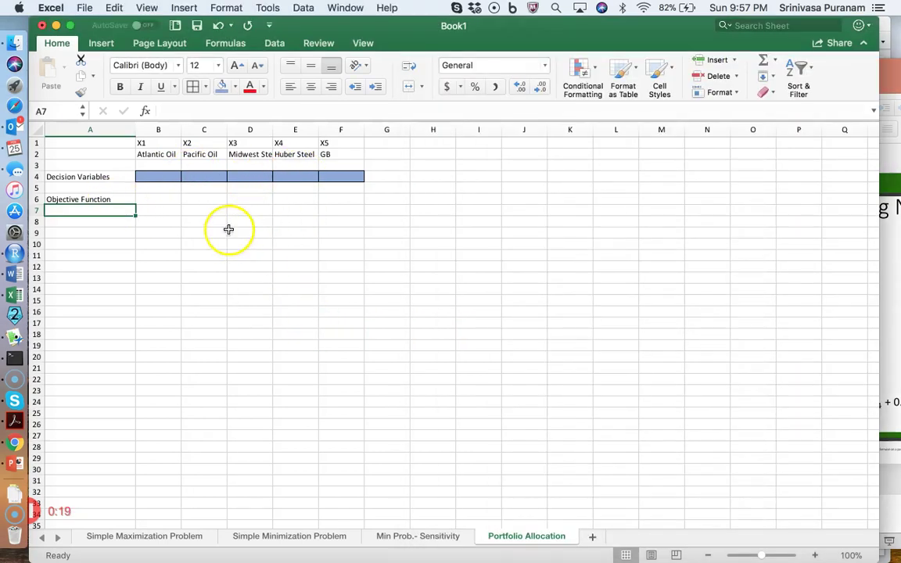
{"action": "double_click", "coordinate": [273, 130]}
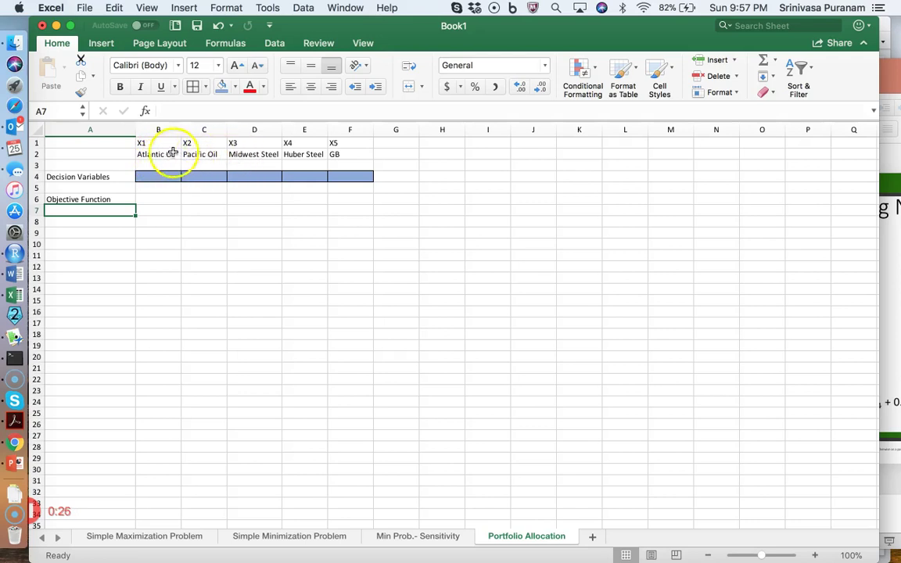
{"action": "left_click_drag", "start_coordinate": [156, 156], "coordinate": [331, 155]}
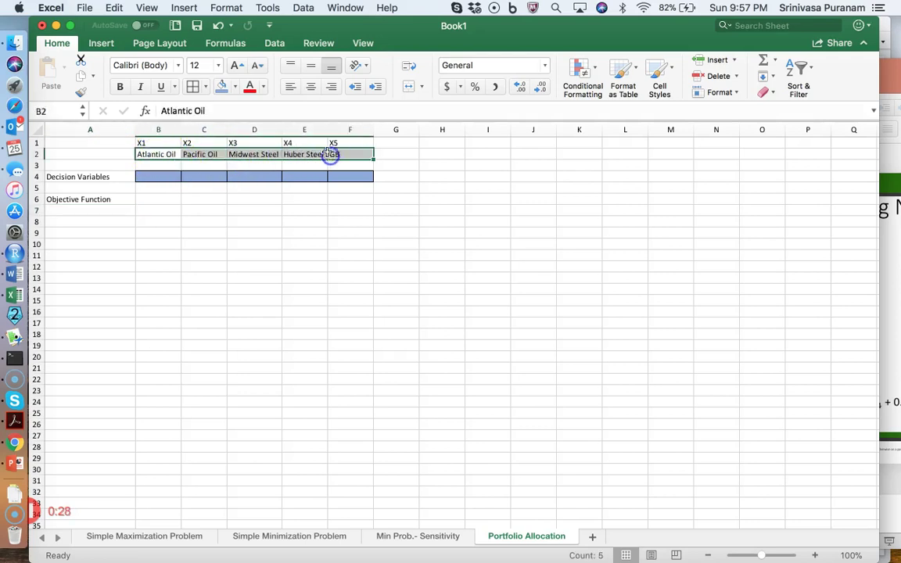
Step: Arrange the Excel and PowerPoint windows side by side so the sheet and the slide's objective function are both visible
{"action": "key", "text": "ctrl+Up"}
{"action": "left_click", "coordinate": [186, 473]}
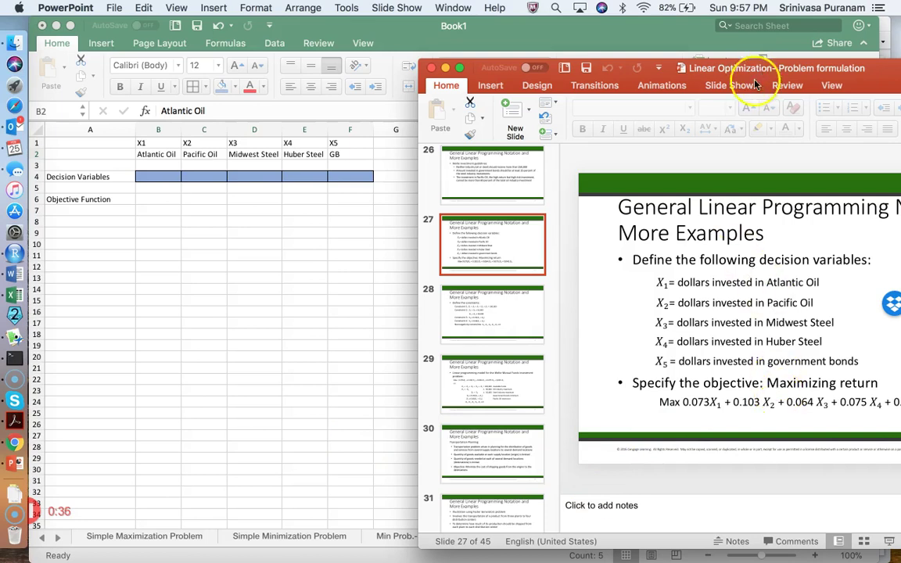
{"action": "left_click_drag", "start_coordinate": [762, 68], "coordinate": [725, 67]}
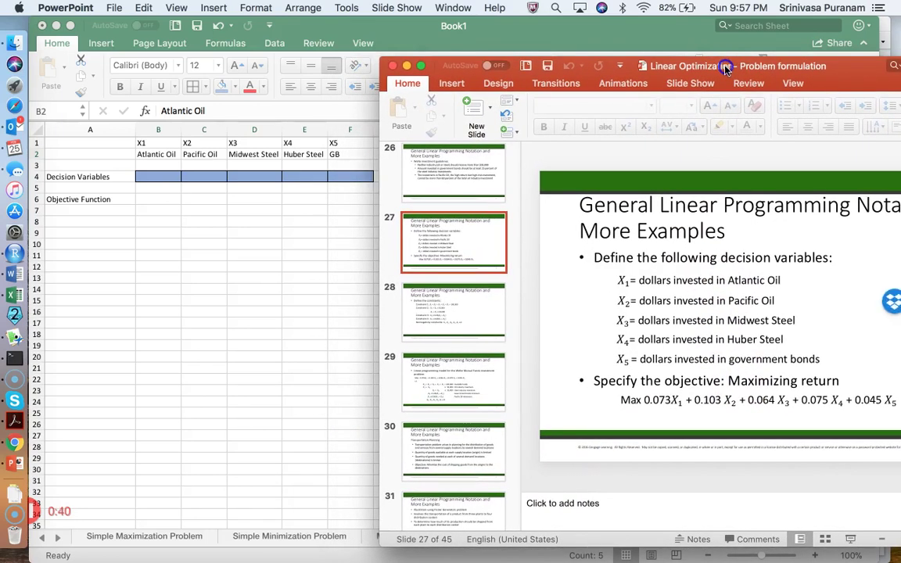
{"action": "left_click", "coordinate": [151, 201]}
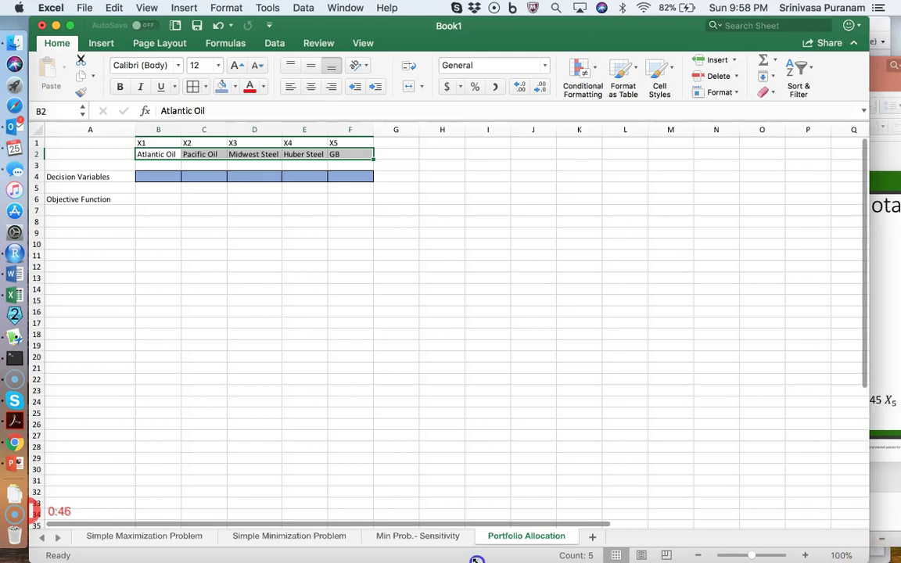
{"action": "key", "text": "ctrl+alt+Left"}
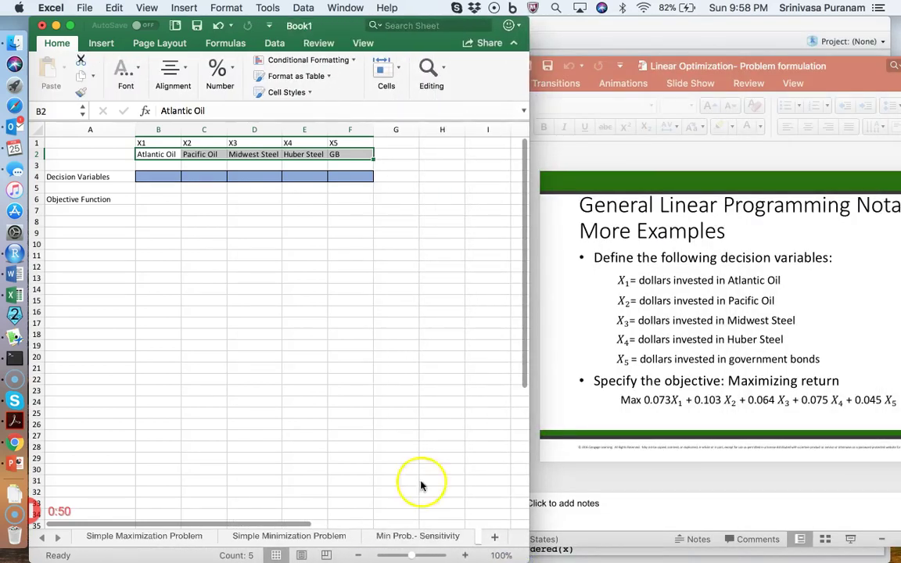
Step: Enter the objective function coefficients 0.073, 0.103, 0.064, 0.075 and 0.045 in cells B6 to F6
{"action": "double_click", "coordinate": [168, 199]}
{"action": "type", "text": "0.073"}
{"action": "key", "text": "Tab"}
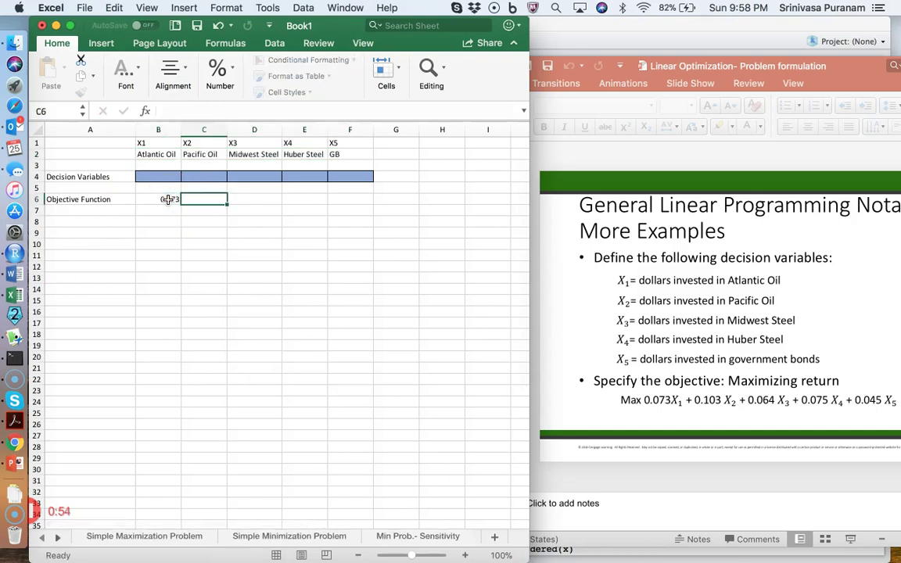
{"action": "type", "text": "0.103"}
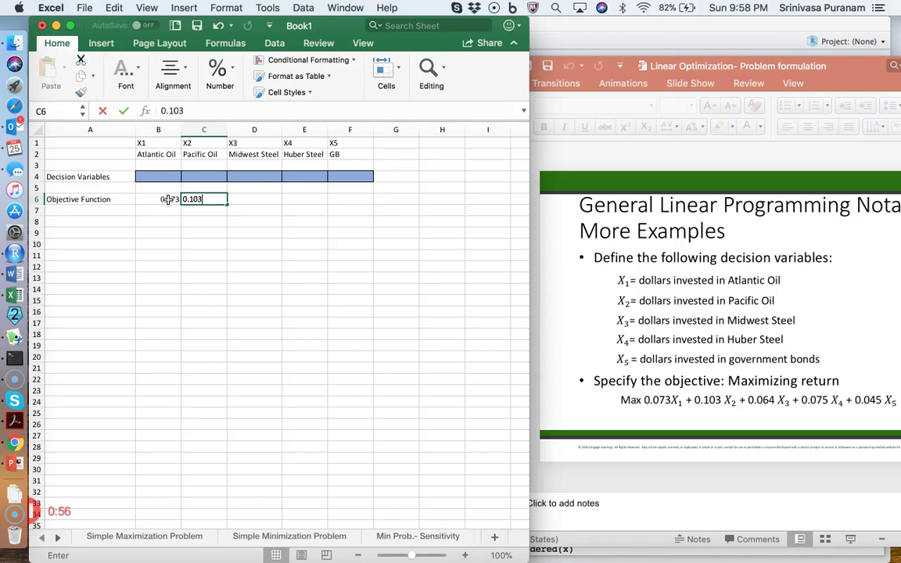
{"action": "key", "text": "Tab"}
{"action": "key", "text": "Left"}
{"action": "key", "text": "Left"}
{"action": "key", "text": "Right"}
{"action": "key", "text": "Right"}
{"action": "type", "text": "0.06"}
{"action": "key", "text": "Right"}
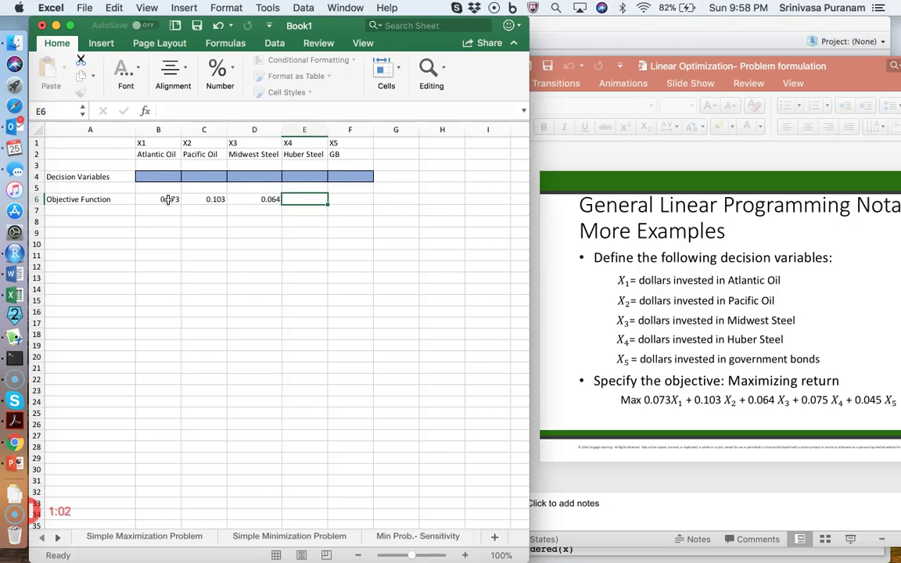
{"action": "type", "text": "0.075"}
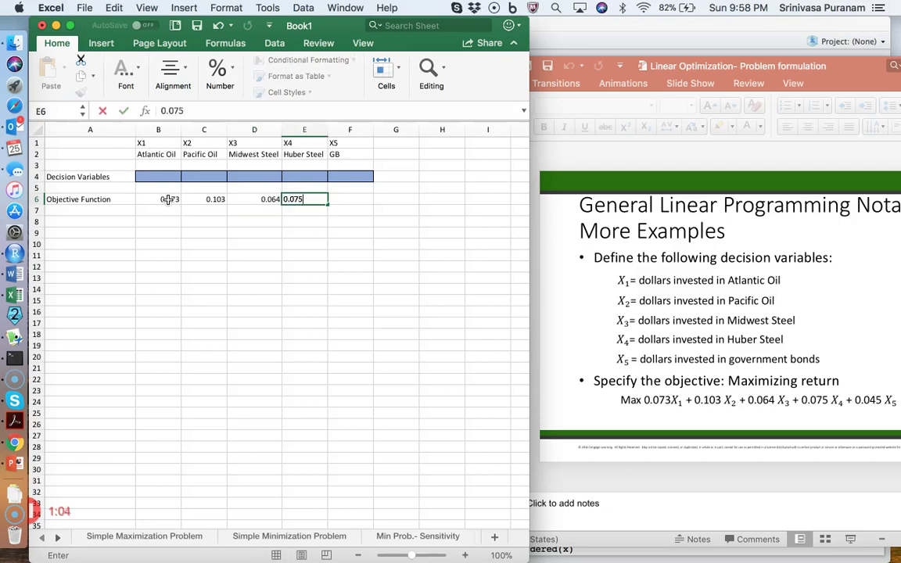
{"action": "key", "text": "Right"}
{"action": "type", "text": "0."}
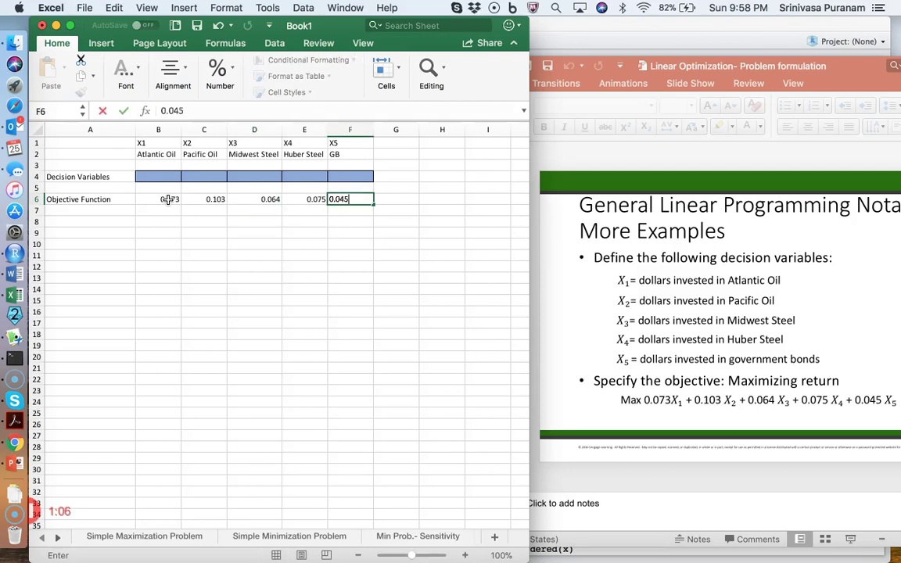
{"action": "key", "text": "Return"}
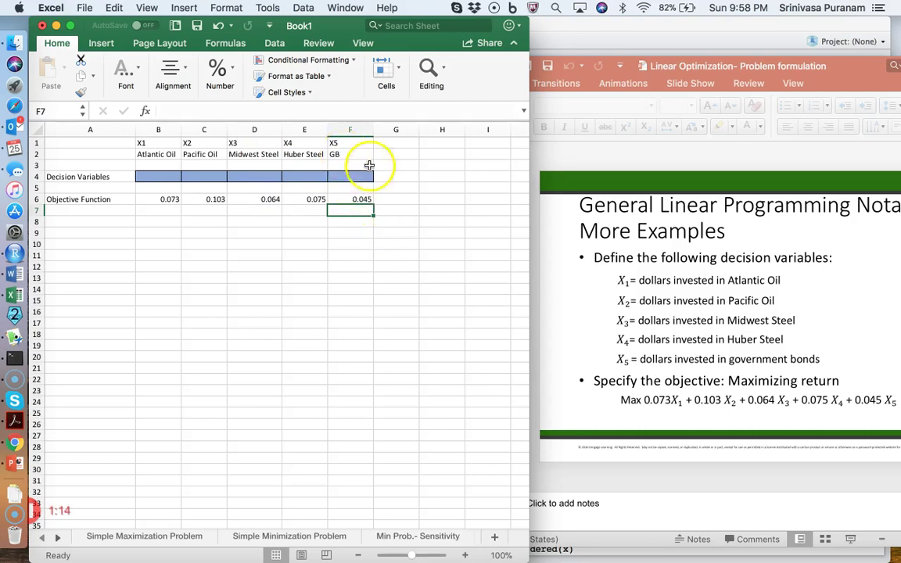
Step: Show slide 28 with the constraint definitions in PowerPoint and return to the Excel sheet
{"action": "left_click", "coordinate": [630, 402]}
{"action": "left_click", "coordinate": [467, 320]}
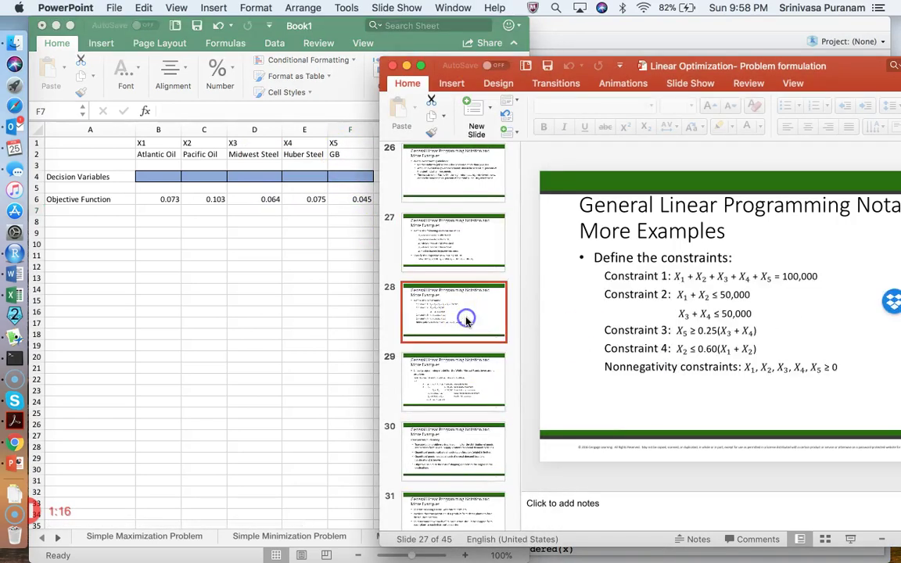
{"action": "left_click", "coordinate": [296, 316]}
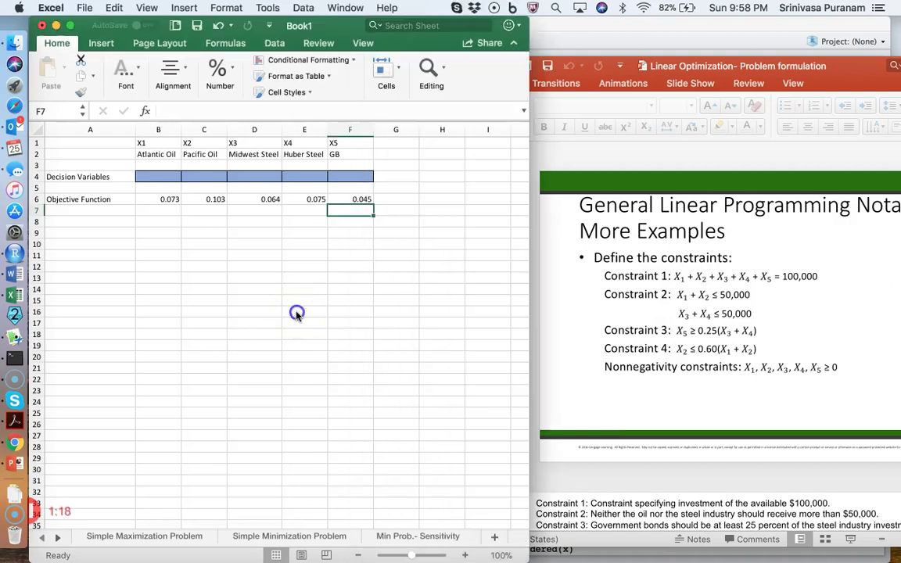
Step: Add the headings Formula in G1 and Constraint in I1, and narrow column H between them
{"action": "left_click", "coordinate": [389, 143]}
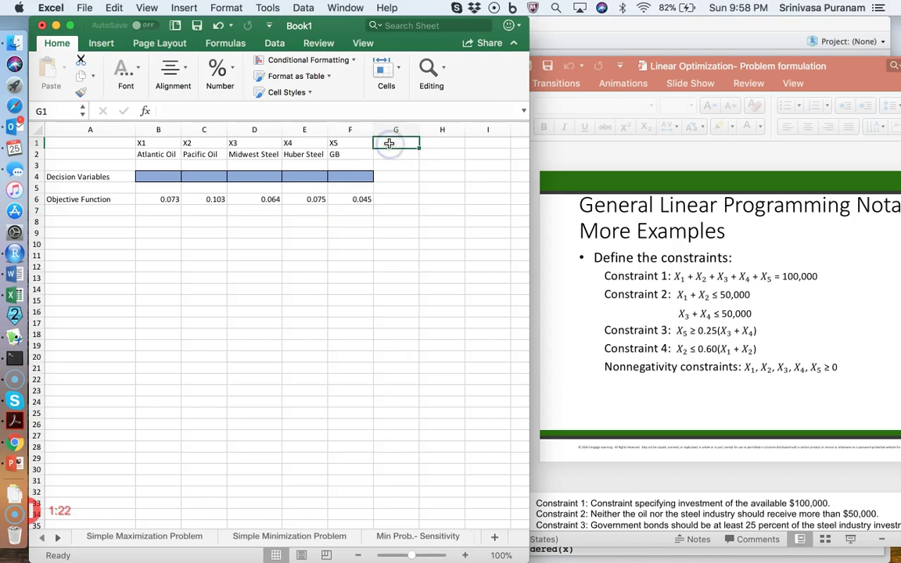
{"action": "type", "text": "FOrmula"}
{"action": "key", "text": "Tab"}
{"action": "key", "text": "Tab"}
{"action": "type", "text": "CO"}
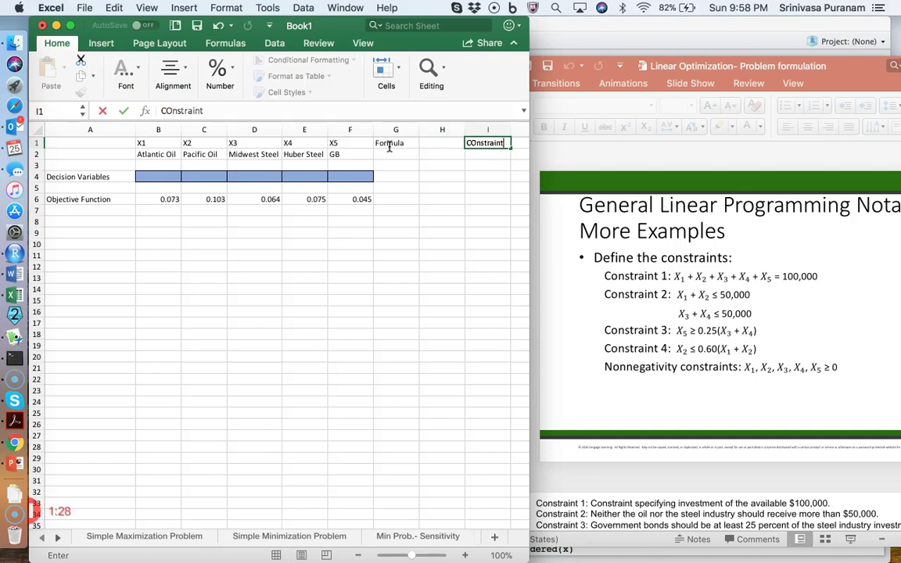
{"action": "key", "text": "Return"}
{"action": "left_click_drag", "start_coordinate": [464, 129], "coordinate": [438, 131]}
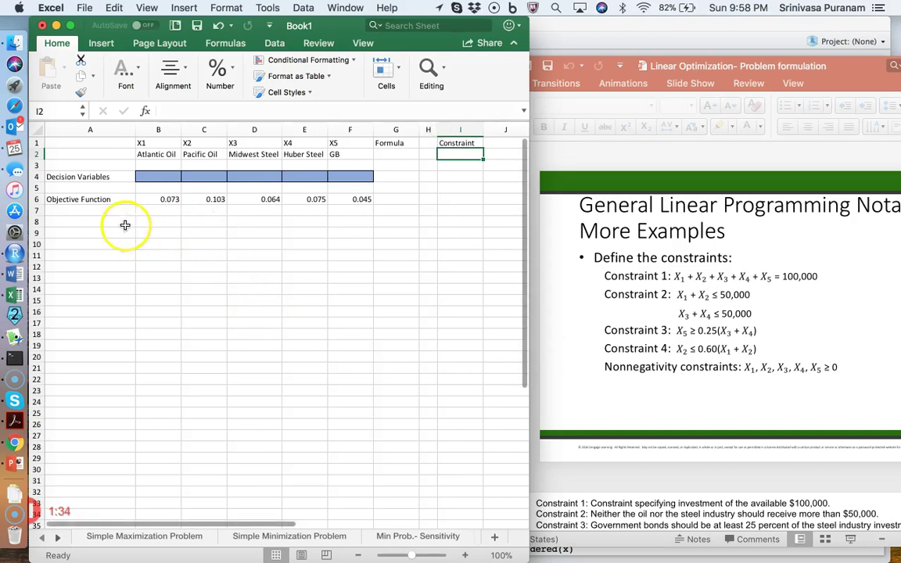
Step: Label row 8 as Budget and enter a coefficient of 1 for all five investments in B8 to F8
{"action": "left_click", "coordinate": [101, 222]}
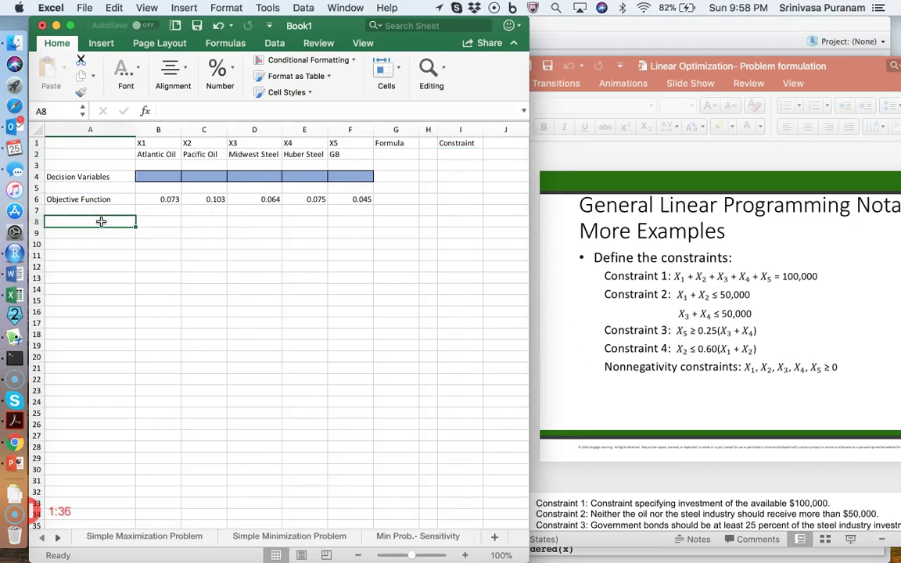
{"action": "type", "text": "Budget"}
{"action": "key", "text": "Tab"}
{"action": "type", "text": "1"}
{"action": "key", "text": "Tab"}
{"action": "type", "text": "1"}
{"action": "key", "text": "Tab"}
{"action": "type", "text": "1"}
{"action": "key", "text": "Tab"}
{"action": "type", "text": "1"}
{"action": "key", "text": "Tab"}
{"action": "type", "text": "1"}
{"action": "key", "text": "Tab"}
Step: Complete the Budget constraint with an = sign in H8 and a limit of 100000 in I8
{"action": "key", "text": "Tab"}
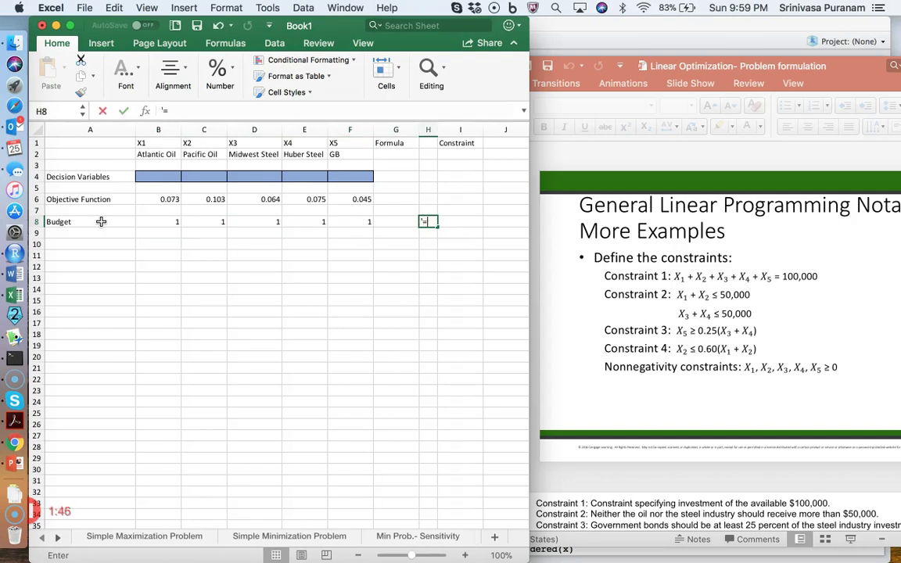
{"action": "type", "text": "'="}
{"action": "key", "text": "Tab"}
{"action": "type", "text": "100"}
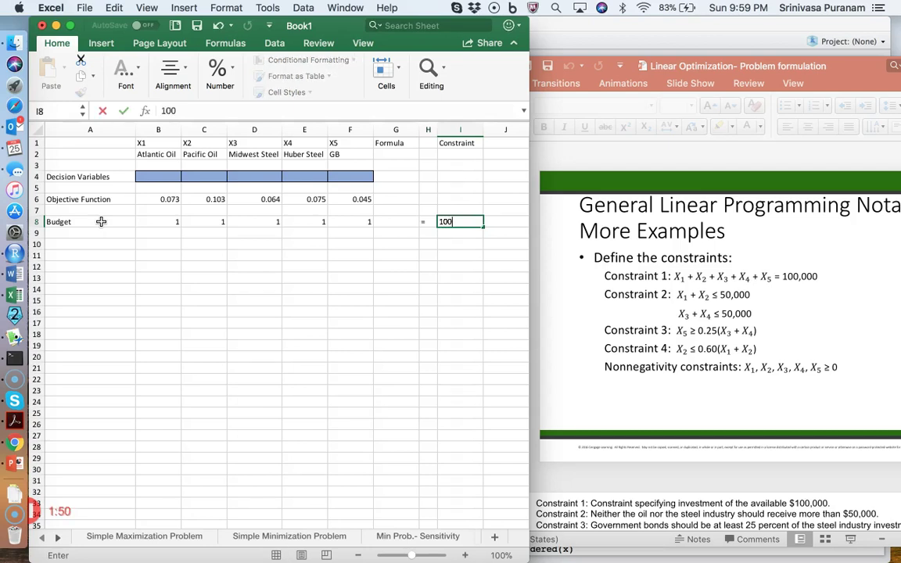
{"action": "key", "text": "Return"}
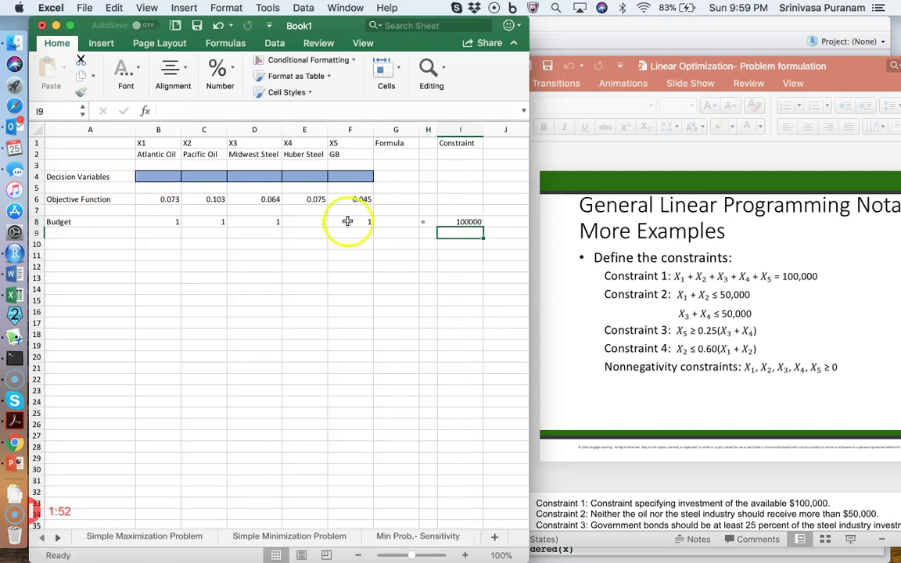
{"action": "left_click", "coordinate": [467, 222]}
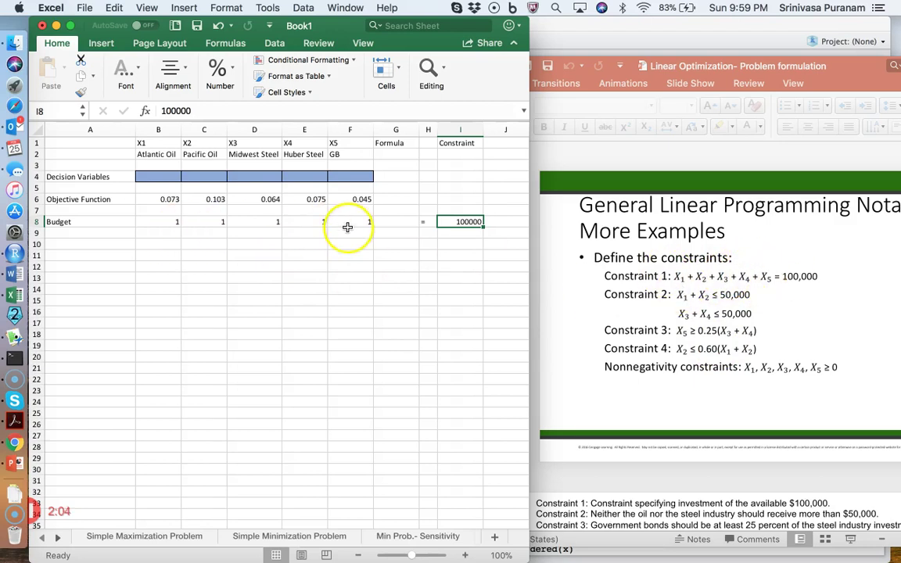
Step: Label row 9 "No more than 50 K in Oil" and enter coefficients of 1 for Atlantic Oil and Pacific Oil
{"action": "left_click", "coordinate": [69, 235]}
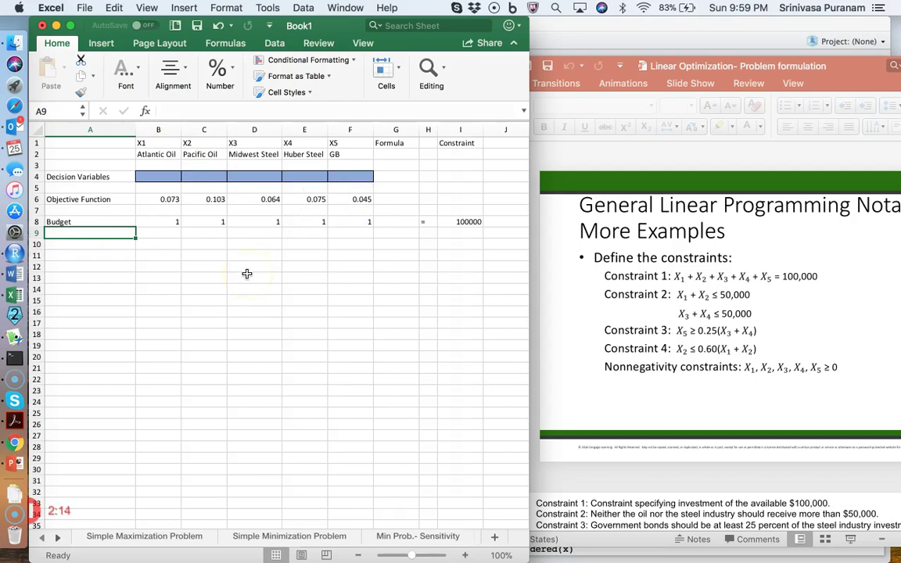
{"action": "type", "text": "No more than 50 K in Oil"}
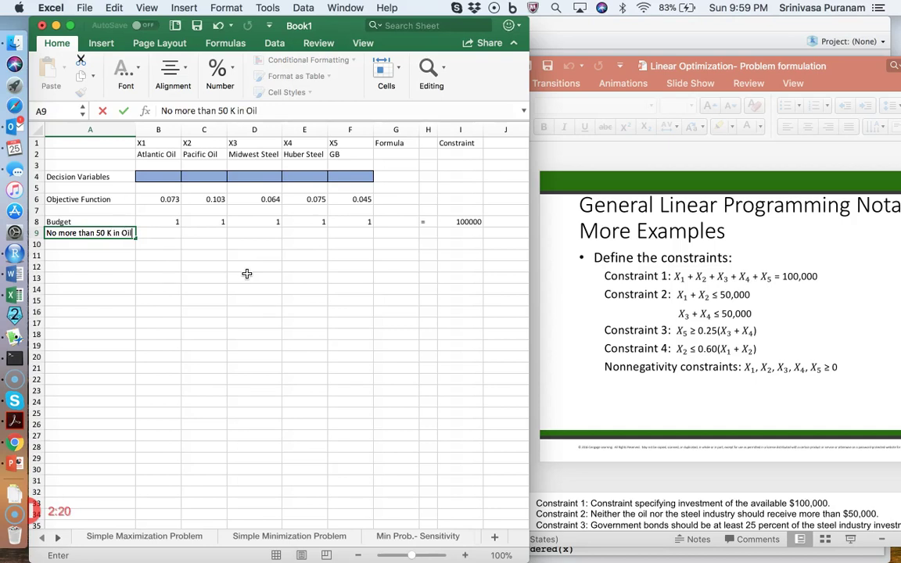
{"action": "key", "text": "Return"}
{"action": "key", "text": "Up"}
{"action": "key", "text": "Right"}
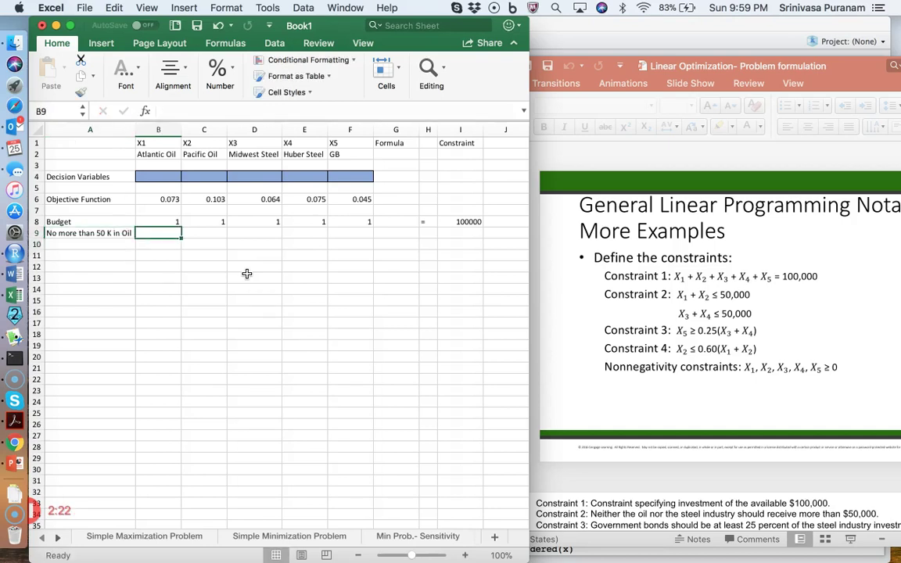
{"action": "type", "text": "1"}
{"action": "key", "text": "Tab"}
{"action": "type", "text": "1"}
{"action": "key", "text": "Tab"}
Step: Complete the oil constraint with a <= sign in H9 and a limit of 50000 in I9
{"action": "key", "text": "Tab"}
{"action": "key", "text": "Tab"}
{"action": "key", "text": "Tab"}
{"action": "key", "text": "Tab"}
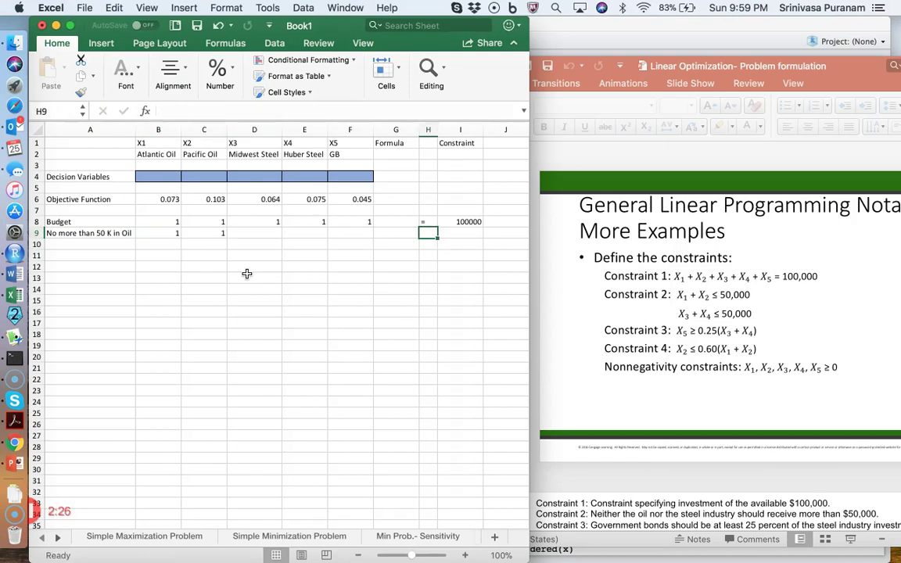
{"action": "type", "text": "<"}
{"action": "key", "text": "Tab"}
{"action": "type", "text": "50000"}
{"action": "key", "text": "Return"}
Step: Copy the oil label to A10, change it to "No more than 50 K in Steel", and widen column A to fit
{"action": "key", "text": "Left"}
{"action": "key", "text": "Left"}
{"action": "key", "text": "Left"}
{"action": "key", "text": "Left"}
{"action": "key", "text": "Left"}
{"action": "key", "text": "Left"}
{"action": "key", "text": "Left"}
{"action": "key", "text": "Left"}
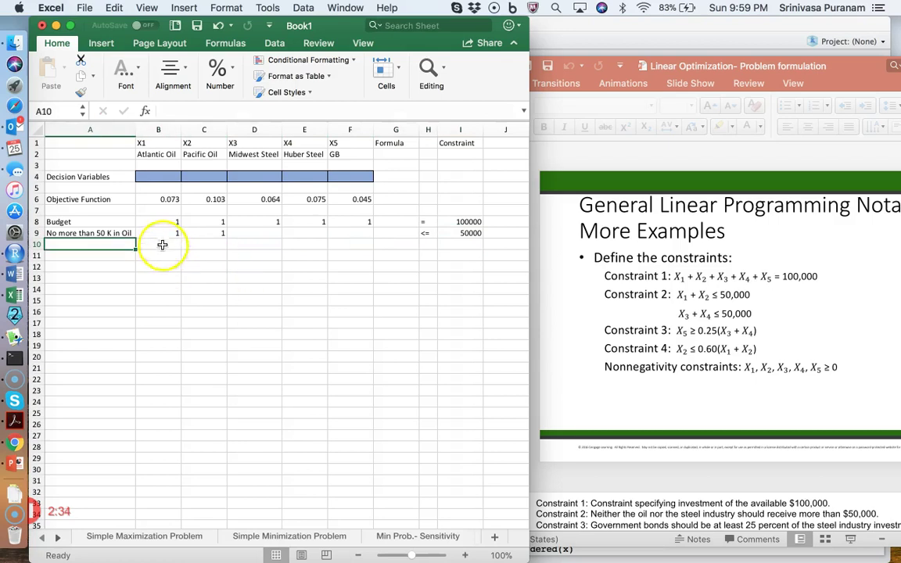
{"action": "left_click", "coordinate": [112, 233]}
{"action": "left_click_drag", "start_coordinate": [134, 238], "coordinate": [129, 244]}
{"action": "double_click", "coordinate": [131, 244]}
{"action": "key", "text": "BackSpace"}
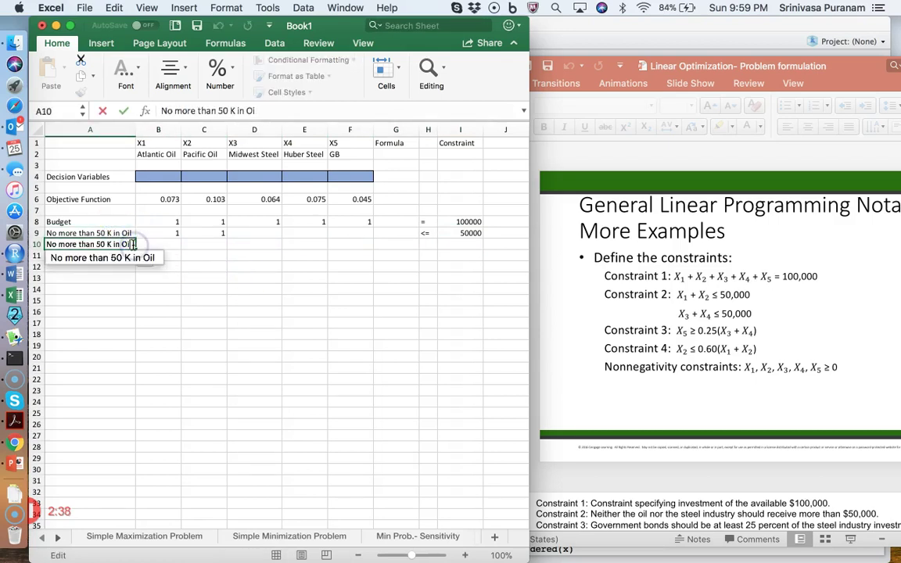
{"action": "type", "text": "S"}
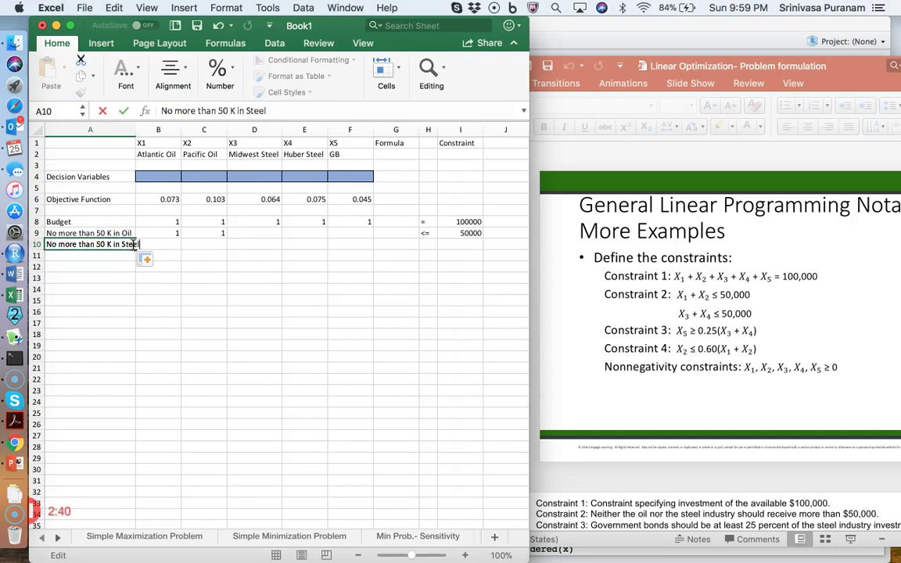
{"action": "type", "text": "teel"}
{"action": "key", "text": "Return"}
{"action": "left_click_drag", "start_coordinate": [135, 129], "coordinate": [144, 129]}
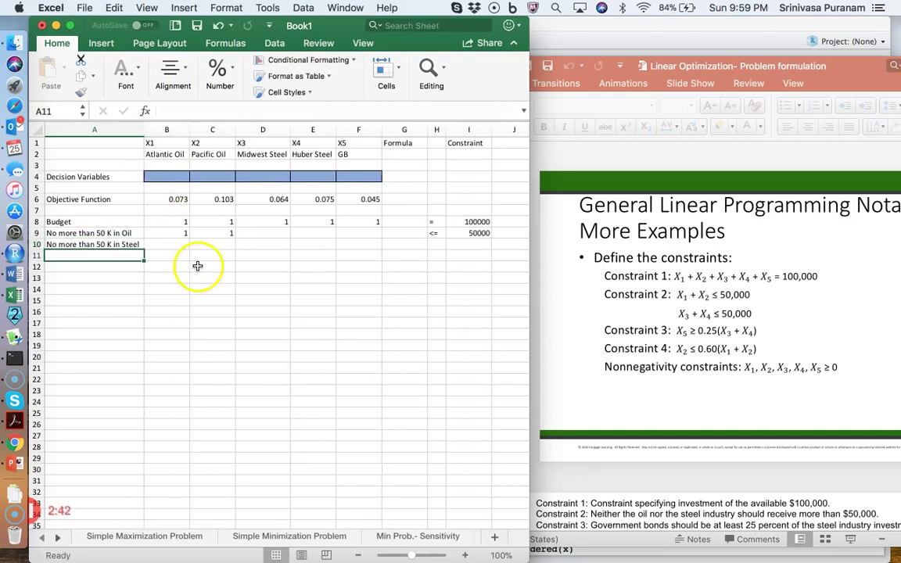
Step: Fill in the steel constraint in row 10 with coefficients of 1 for Midwest Steel and Huber Steel, a <= sign and a limit of 50000
{"action": "left_click", "coordinate": [262, 245]}
{"action": "type", "text": "1"}
{"action": "key", "text": "Tab"}
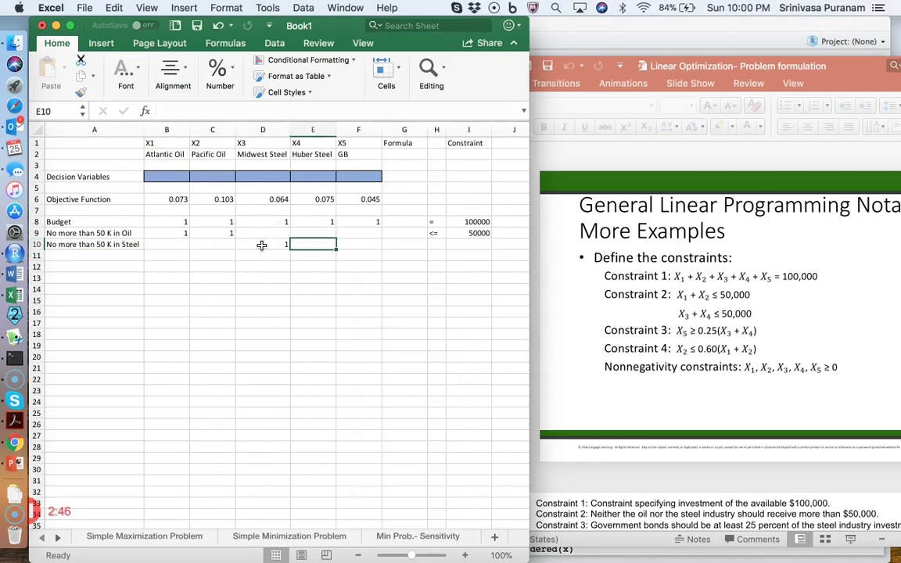
{"action": "type", "text": "1"}
{"action": "key", "text": "Tab"}
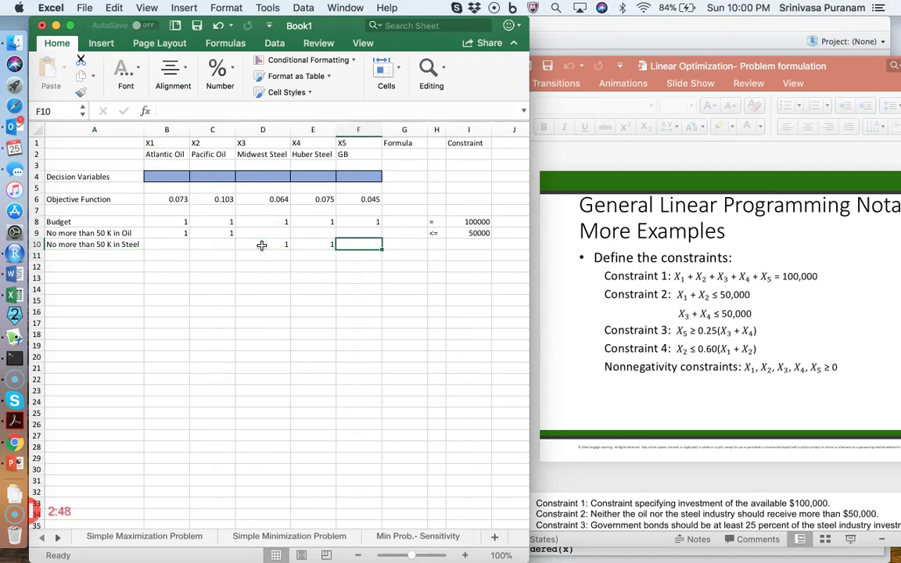
{"action": "key", "text": "Tab"}
{"action": "key", "text": "Tab"}
{"action": "type", "text": "<="}
{"action": "key", "text": "Tab"}
{"action": "type", "text": "50"}
{"action": "key", "text": "Return"}
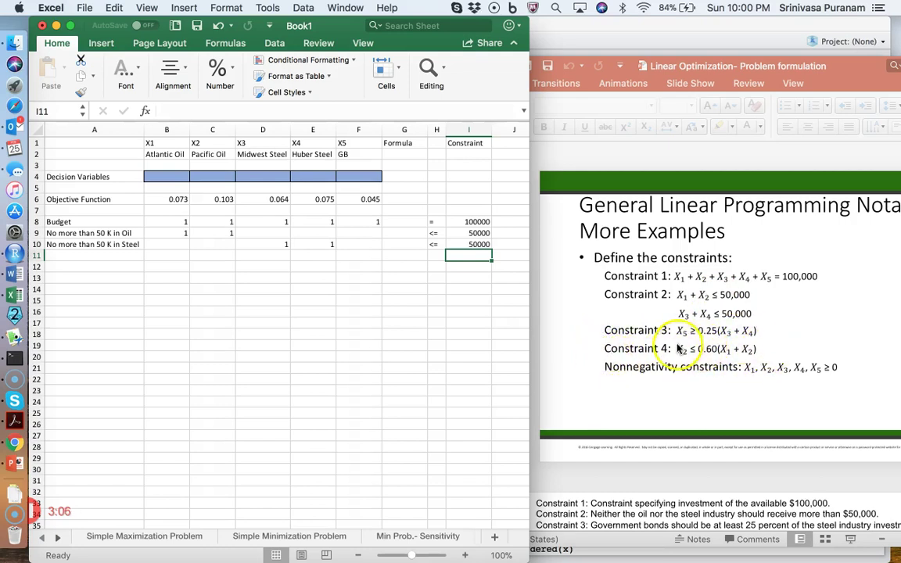
Step: Read the PowerPoint slide notes describing constraints 3 and 4
{"action": "left_click", "coordinate": [667, 509]}
{"action": "scroll", "coordinate": [667, 508], "scroll_direction": "down", "scroll_amount": 1}
{"action": "scroll", "coordinate": [667, 509], "scroll_direction": "down", "scroll_amount": 1}
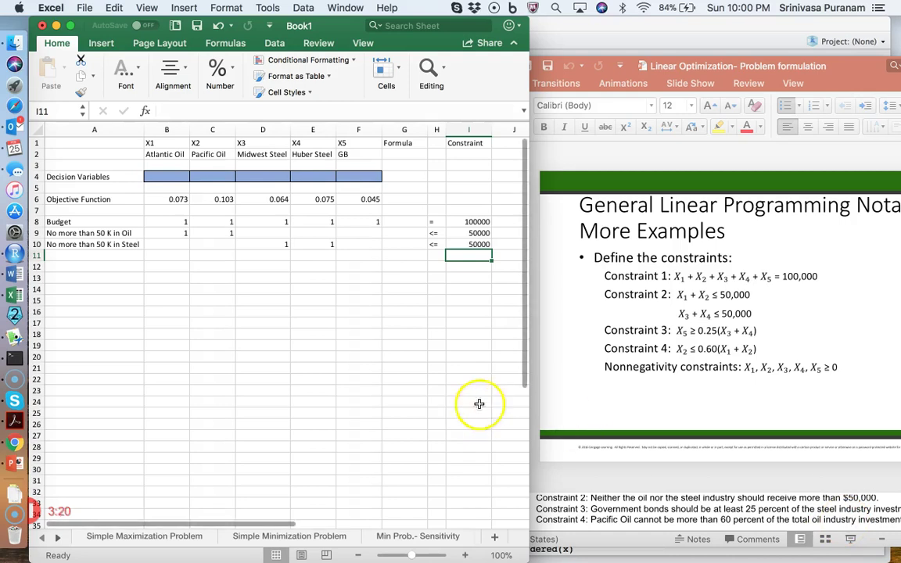
Step: Label cell A11 "Pacific Oil" and switch to PowerPoint to consult constraint 4 on the slide
{"action": "left_click", "coordinate": [107, 255]}
{"action": "type", "text": "Pacific Oil"}
{"action": "key", "text": "Return"}
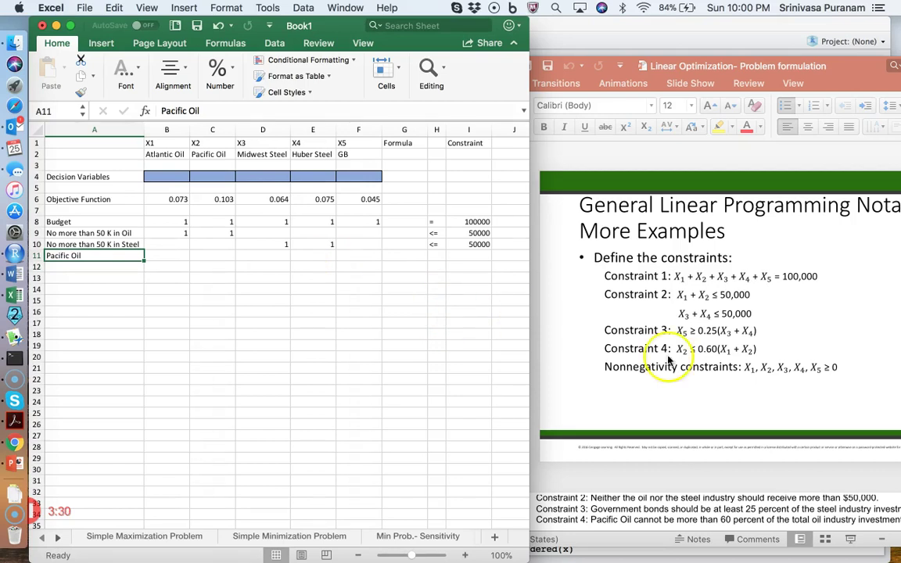
{"action": "left_click", "coordinate": [739, 390]}
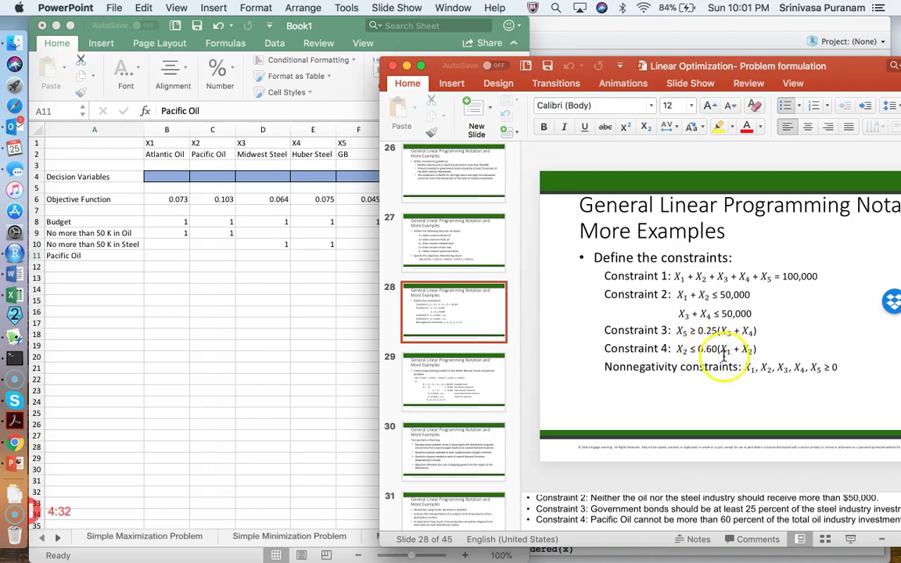
Step: Back in Excel, enter a coefficient of 1 in C11 and a <= sign in H11 for the Pacific Oil constraint
{"action": "left_click", "coordinate": [296, 314]}
{"action": "left_click", "coordinate": [223, 255]}
{"action": "type", "text": "1"}
{"action": "key", "text": "Tab"}
{"action": "key", "text": "Tab"}
{"action": "key", "text": "Tab"}
{"action": "key", "text": "Tab"}
{"action": "key", "text": "Tab"}
{"action": "type", "text": "<="}
{"action": "key", "text": "Tab"}
Step: Enter the Pacific Oil limit in I11 as the formula =0.6*(B4+C4)
{"action": "type", "text": "="}
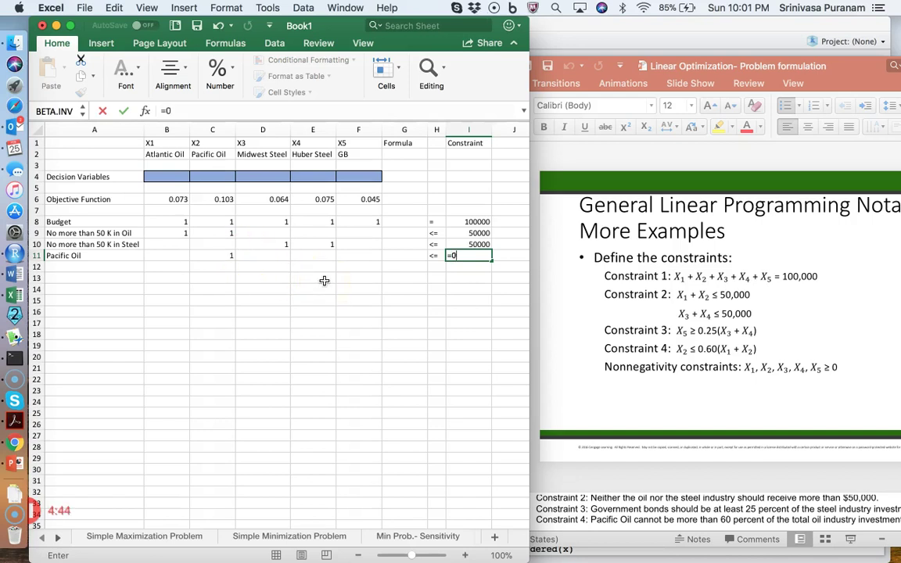
{"action": "type", "text": "0.6*("}
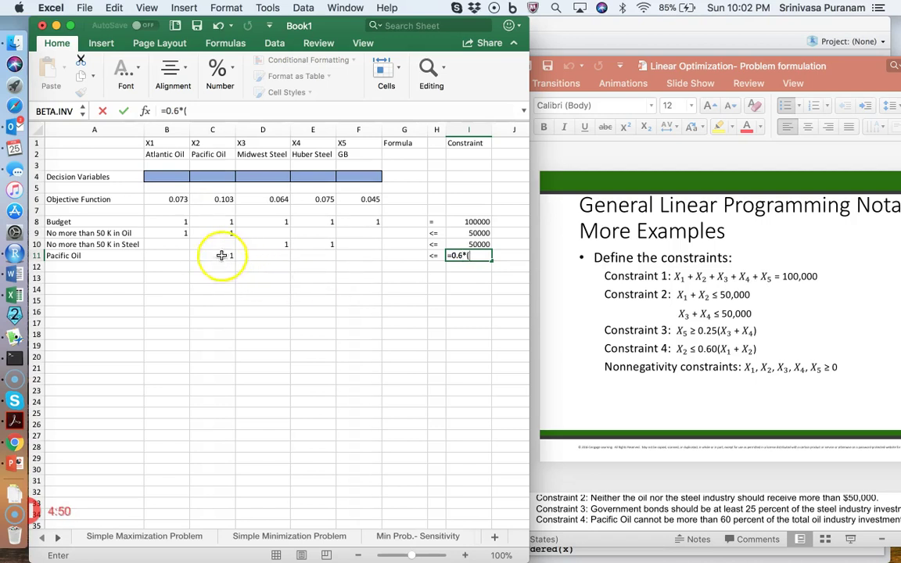
{"action": "left_click", "coordinate": [165, 175]}
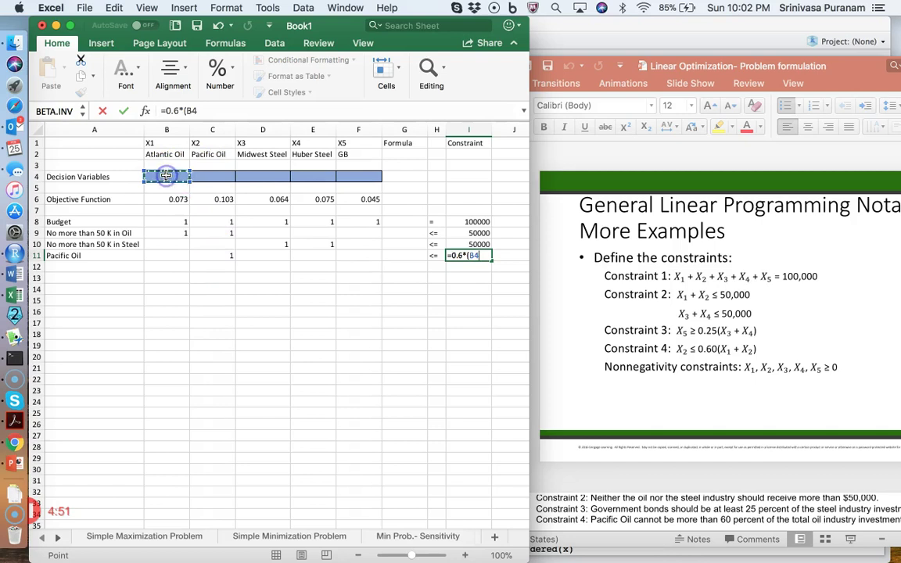
{"action": "type", "text": "+"}
{"action": "left_click", "coordinate": [204, 176]}
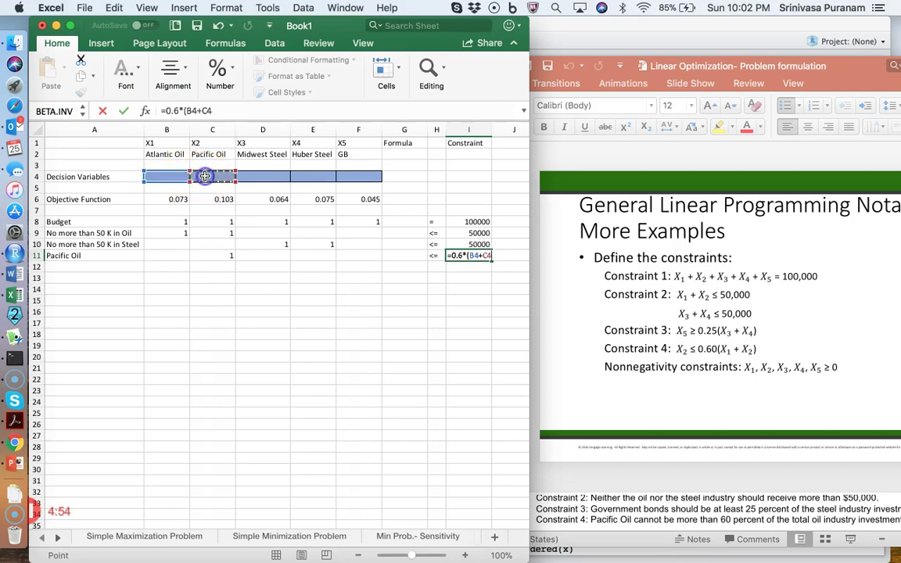
{"action": "type", "text": ")"}
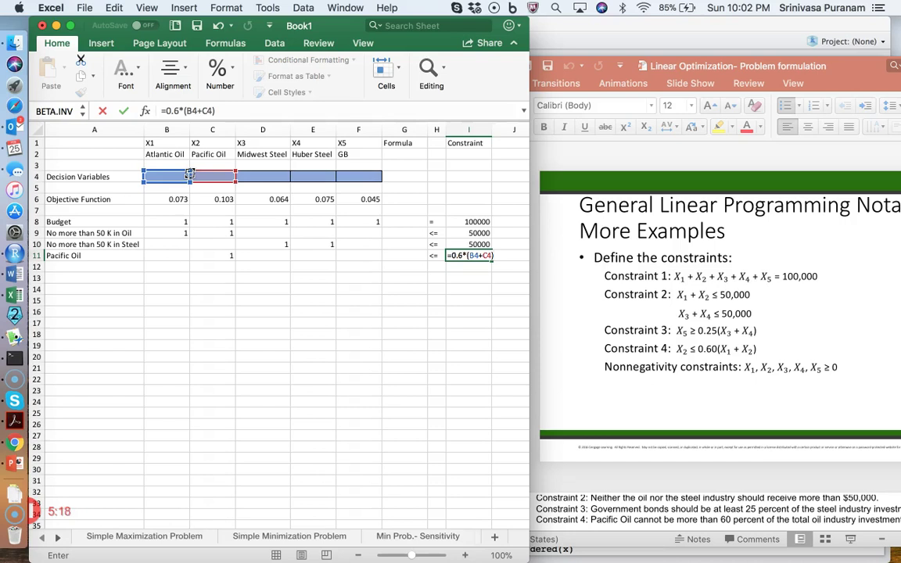
{"action": "key", "text": "Return"}
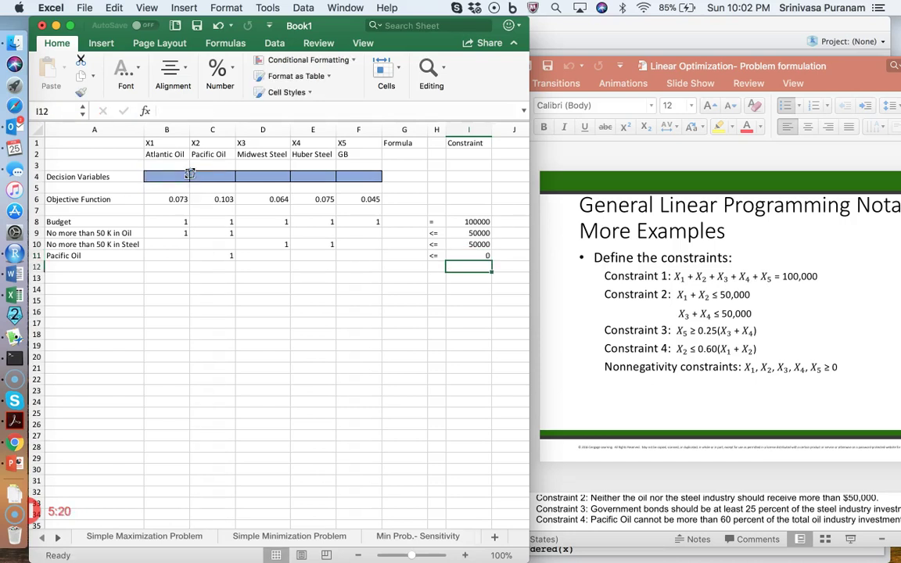
Step: Label cell A12 "Government Bond" for the next constraint
{"action": "key", "text": "Left"}
{"action": "key", "text": "Left"}
{"action": "key", "text": "Left"}
{"action": "key", "text": "Left"}
{"action": "key", "text": "Left"}
{"action": "key", "text": "Left"}
{"action": "key", "text": "Left"}
{"action": "key", "text": "Left"}
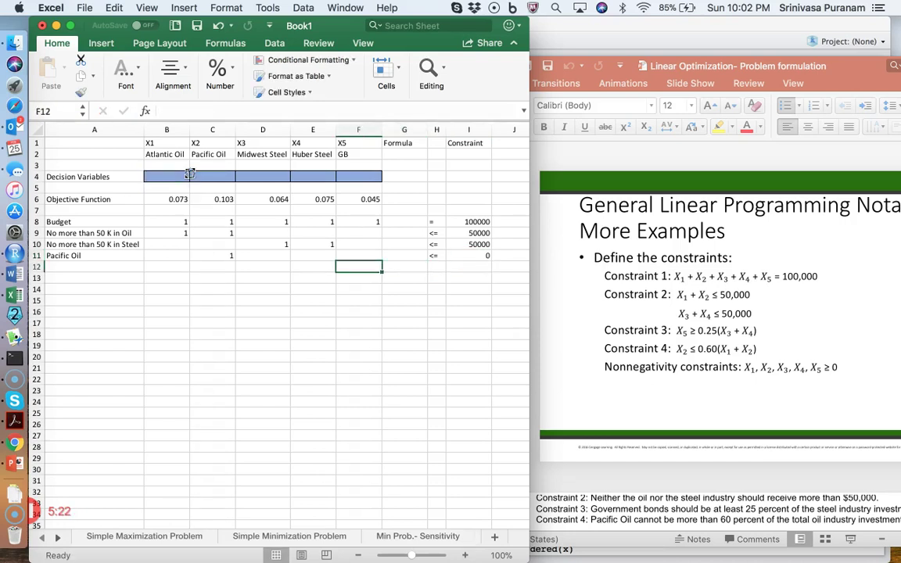
{"action": "type", "text": "Government Bond"}
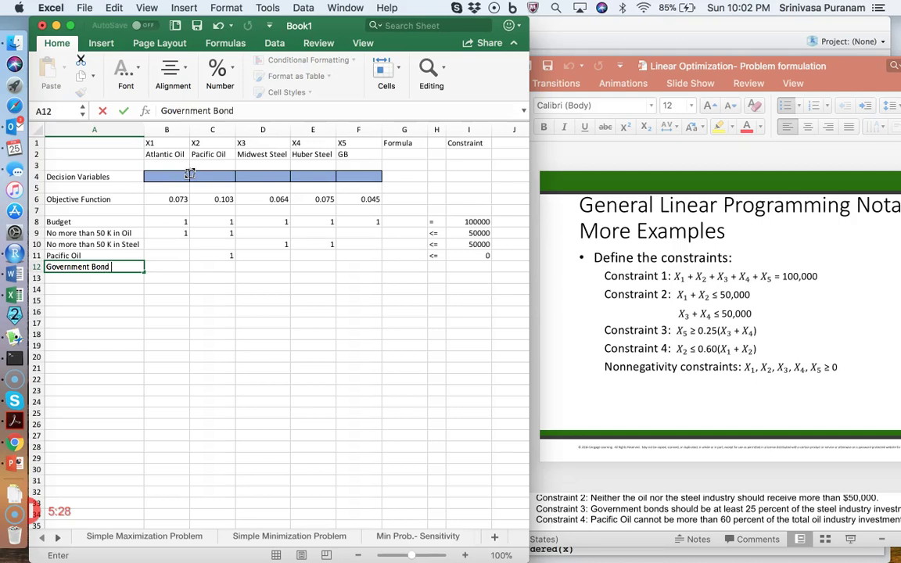
{"action": "key", "text": "Return"}
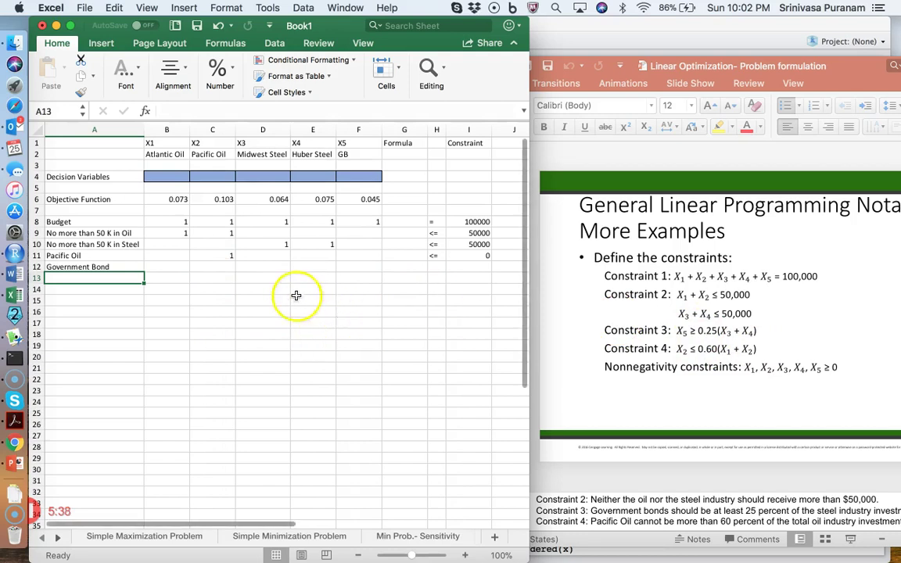
Step: Enter a coefficient of 1 in F12 and a >= sign in H12, and begin the limit in I12 with 0.25*(
{"action": "left_click", "coordinate": [363, 268]}
{"action": "type", "text": "1"}
{"action": "key", "text": "Tab"}
{"action": "key", "text": "Tab"}
{"action": "type", "text": ">"}
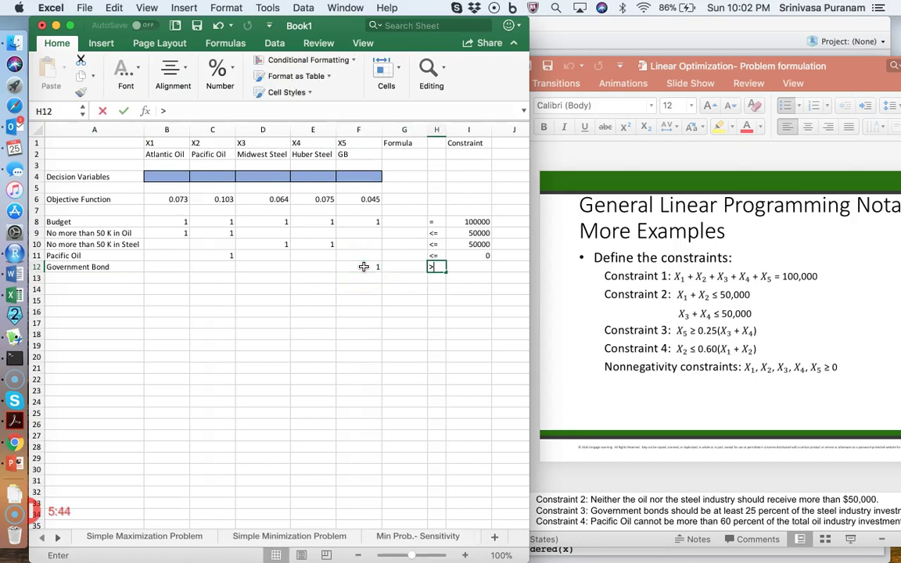
{"action": "type", "text": "="}
{"action": "key", "text": "Tab"}
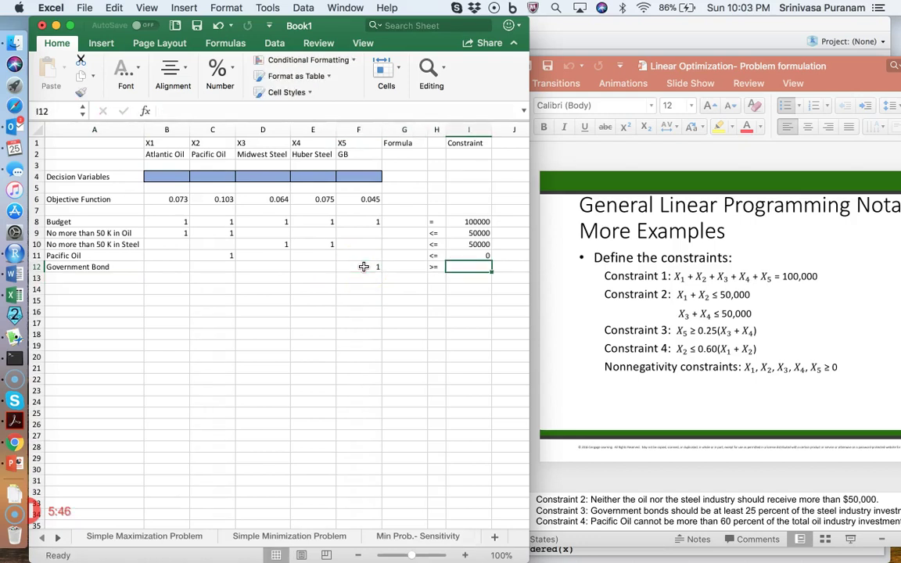
{"action": "type", "text": "0.25*("}
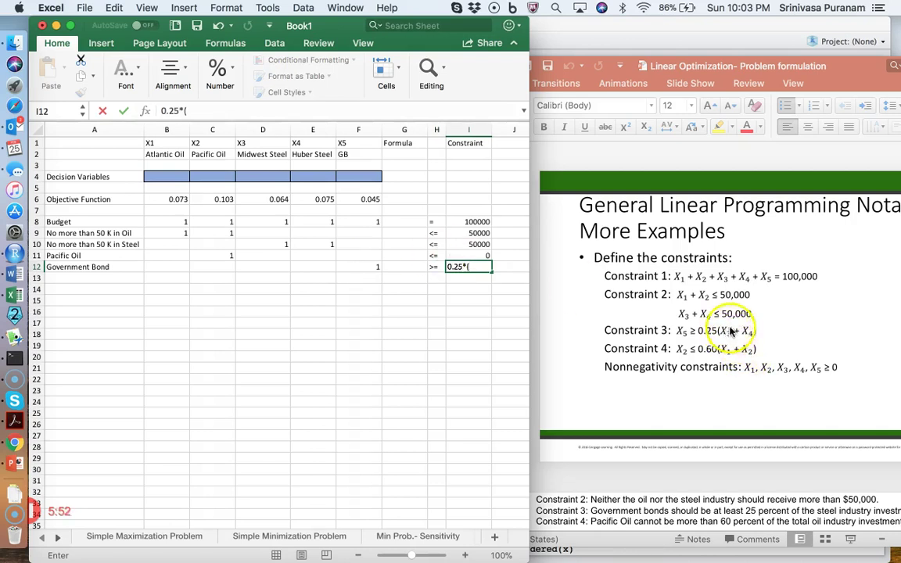
{"action": "left_click", "coordinate": [258, 177]}
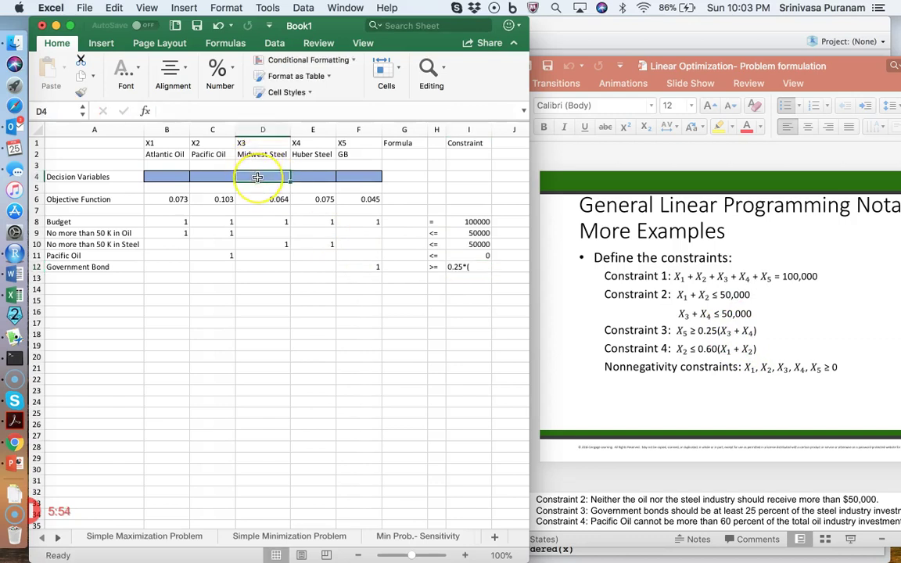
{"action": "type", "text": "+"}
{"action": "left_click", "coordinate": [340, 177]}
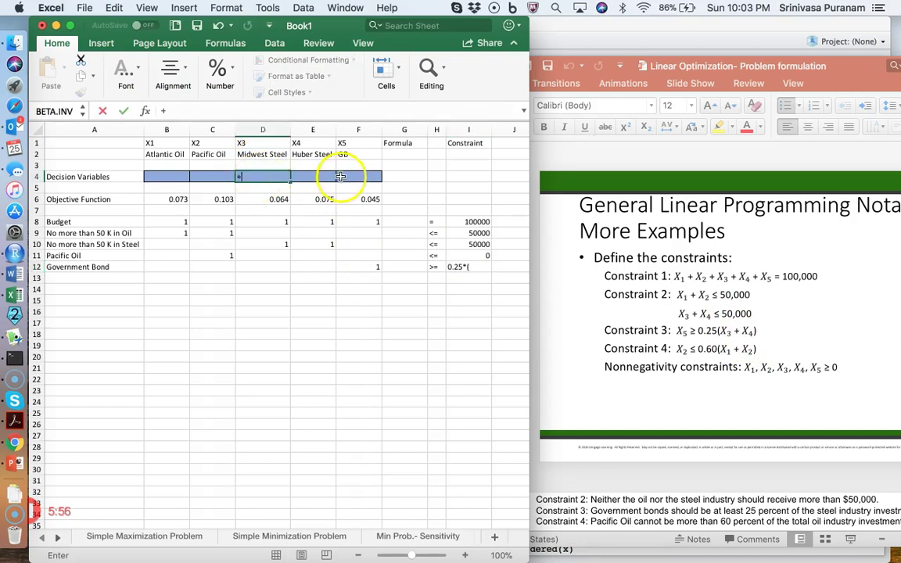
{"action": "key", "text": "Escape"}
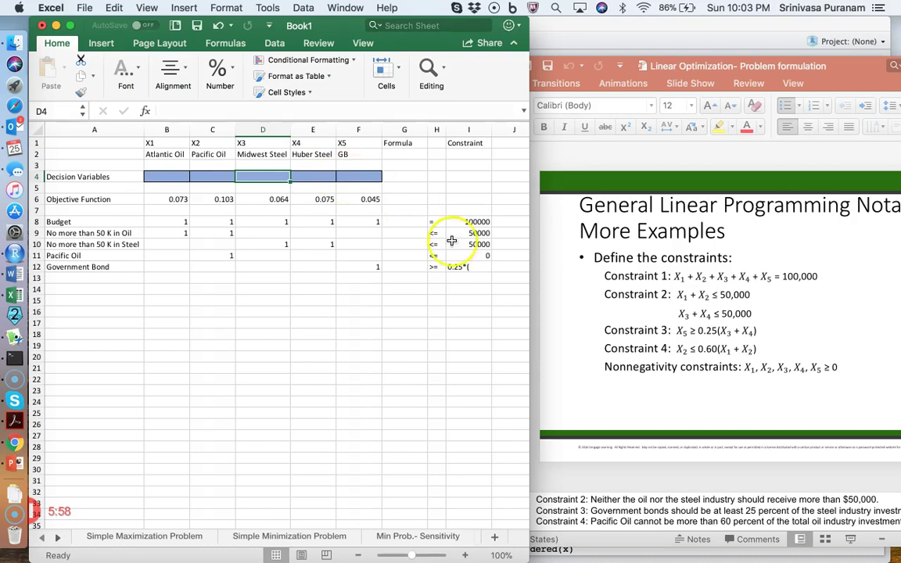
Step: Correct and complete the Government Bond limit in I12 as the formula =0.25*(D4+E4)
{"action": "left_click", "coordinate": [473, 265]}
{"action": "double_click", "coordinate": [448, 268]}
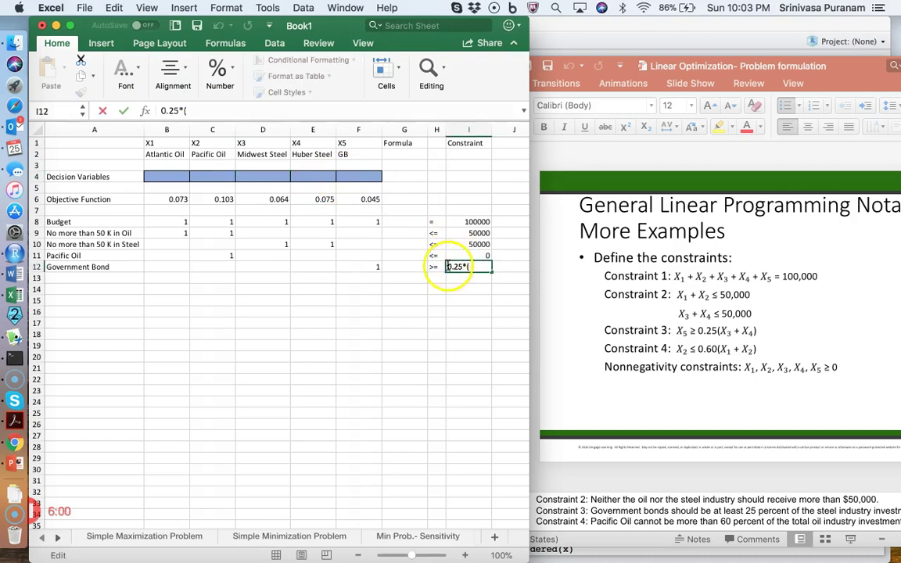
{"action": "type", "text": "="}
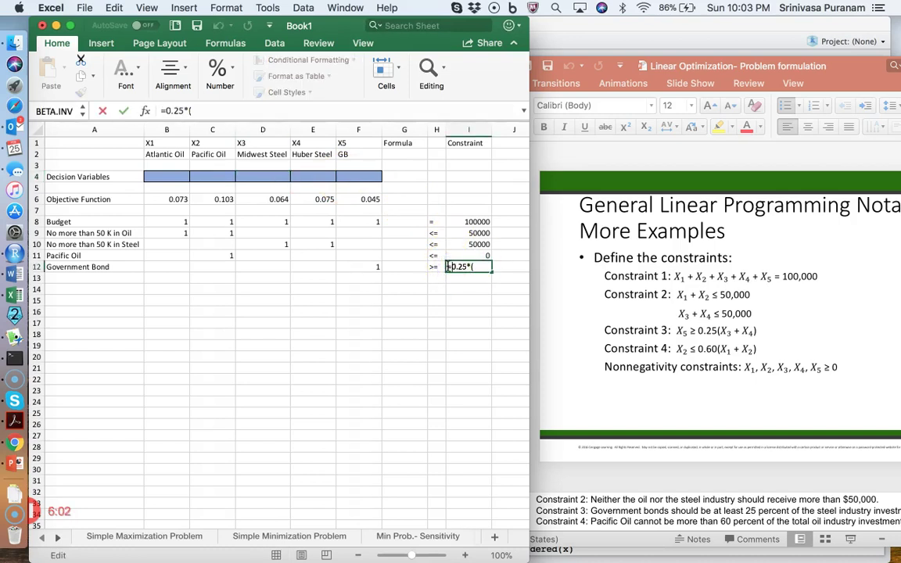
{"action": "left_click", "coordinate": [476, 268]}
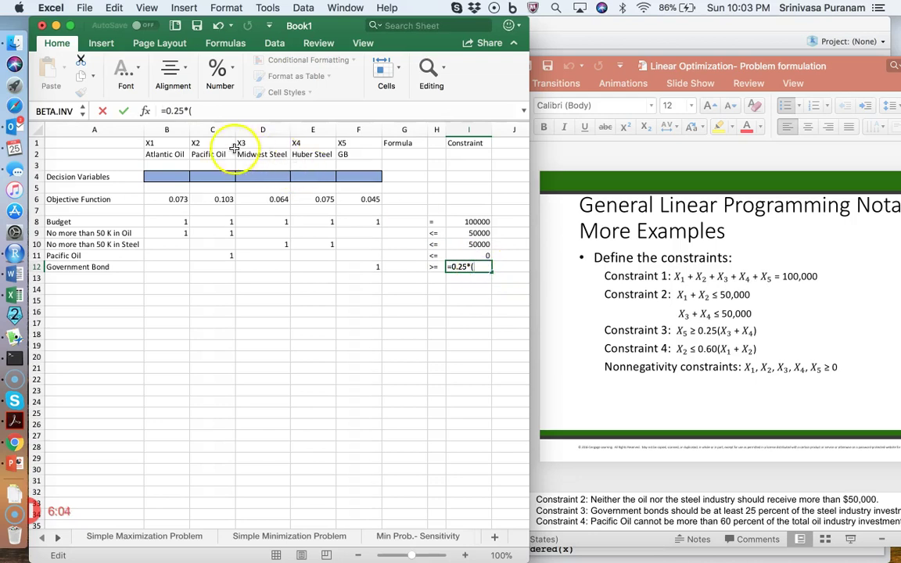
{"action": "left_click", "coordinate": [268, 178]}
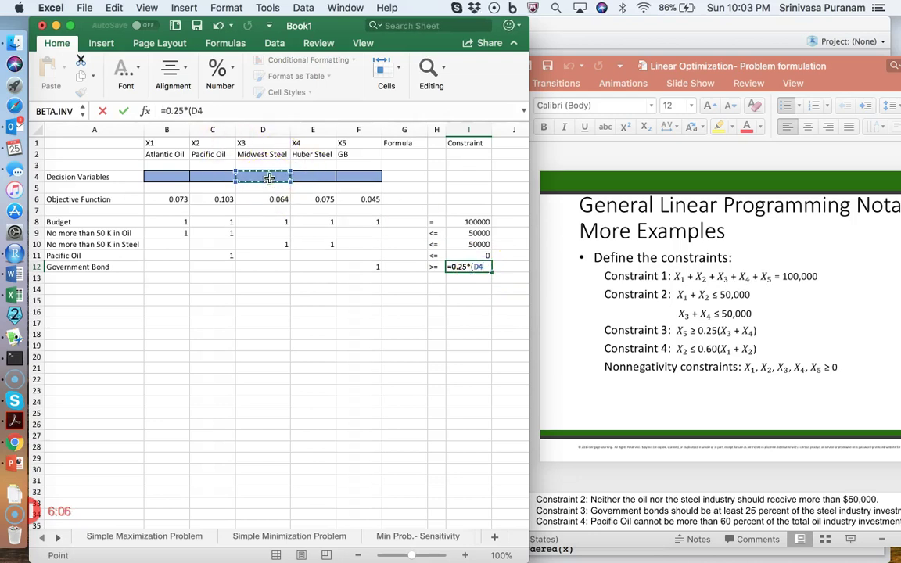
{"action": "type", "text": "+"}
{"action": "left_click", "coordinate": [305, 178]}
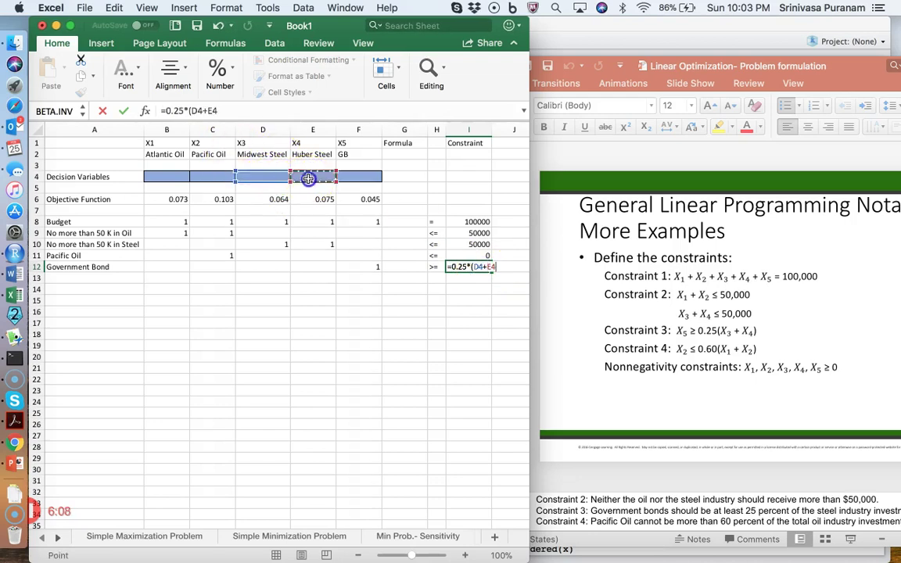
{"action": "type", "text": ")"}
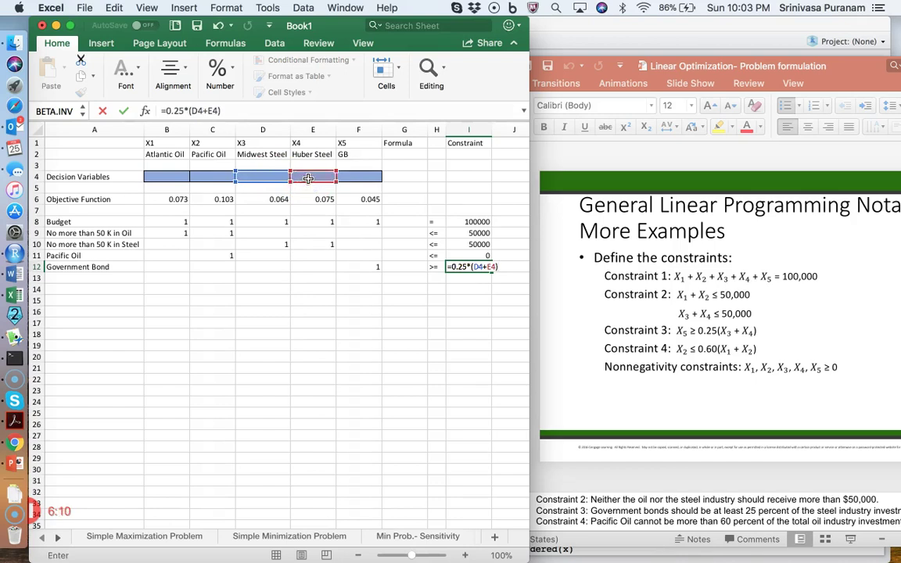
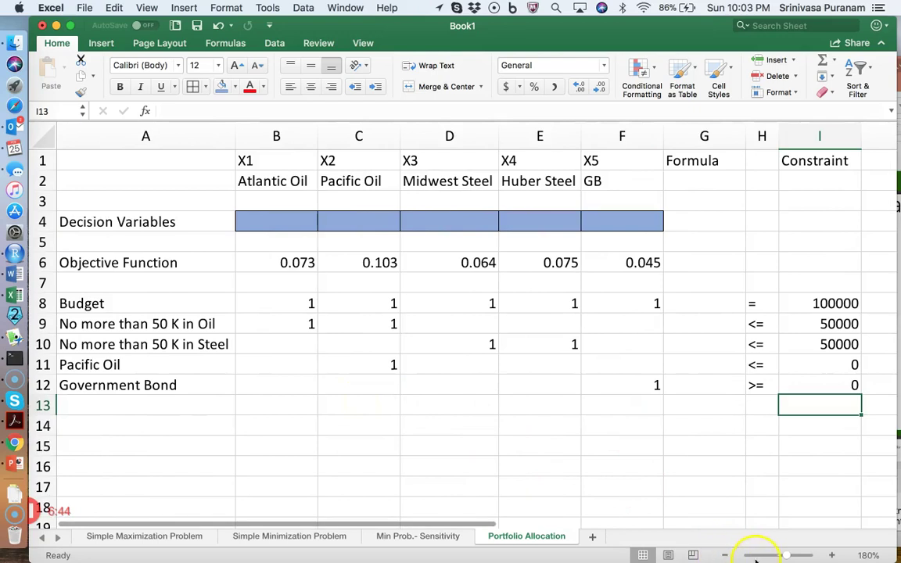
Step: Open the Solver parameters to check which inputs it asks for, and close them without solving
{"action": "left_click", "coordinate": [723, 555]}
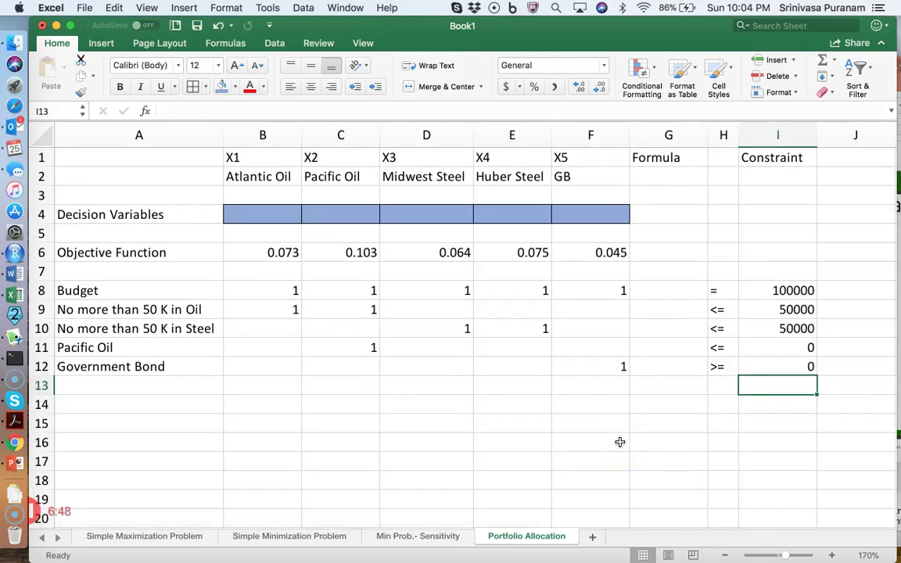
{"action": "left_click", "coordinate": [268, 43]}
{"action": "left_click", "coordinate": [872, 73]}
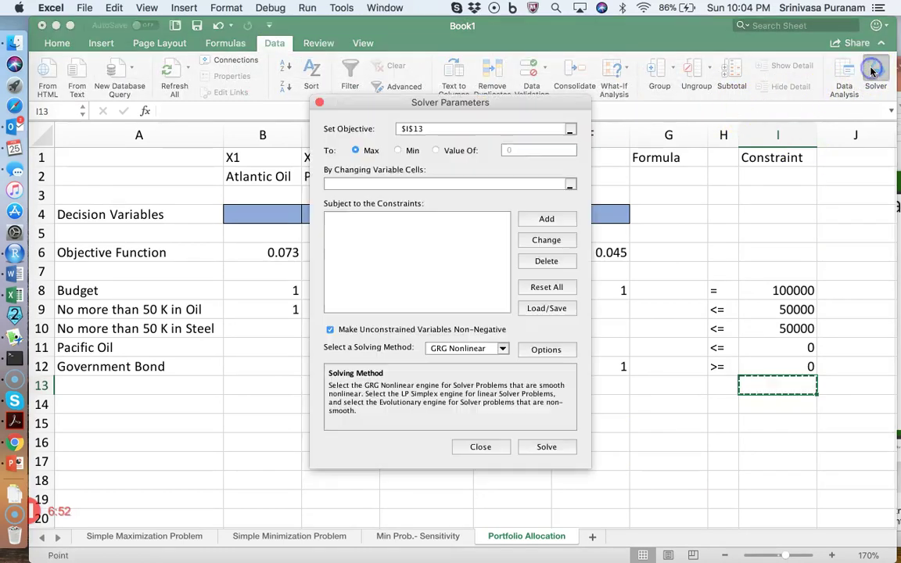
{"action": "left_click_drag", "start_coordinate": [385, 118], "coordinate": [258, 139]}
{"action": "left_click", "coordinate": [310, 483]}
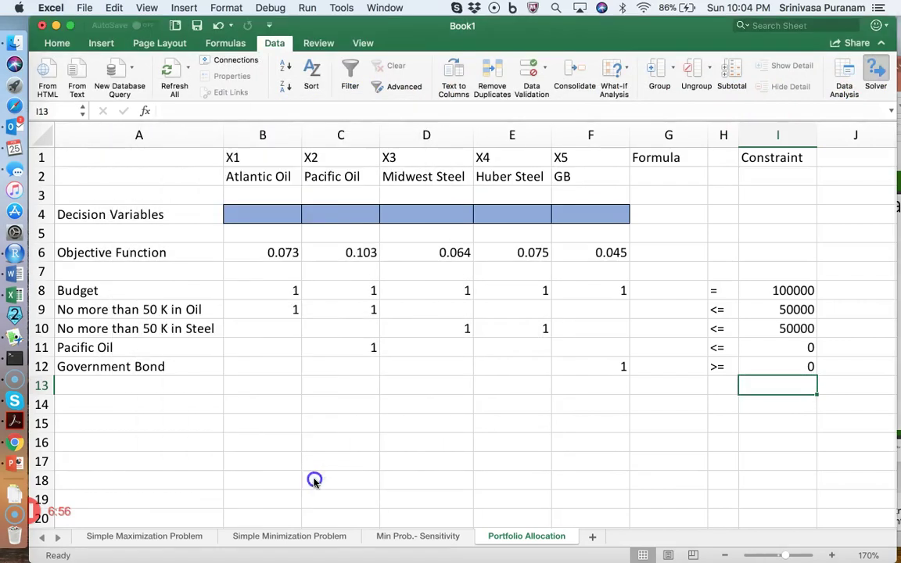
Step: Enter =SUMPRODUCT(B6:F6,$B$4:$F$4) in G6 for the objective function, with the decision variable range as absolute references
{"action": "left_click", "coordinate": [665, 247]}
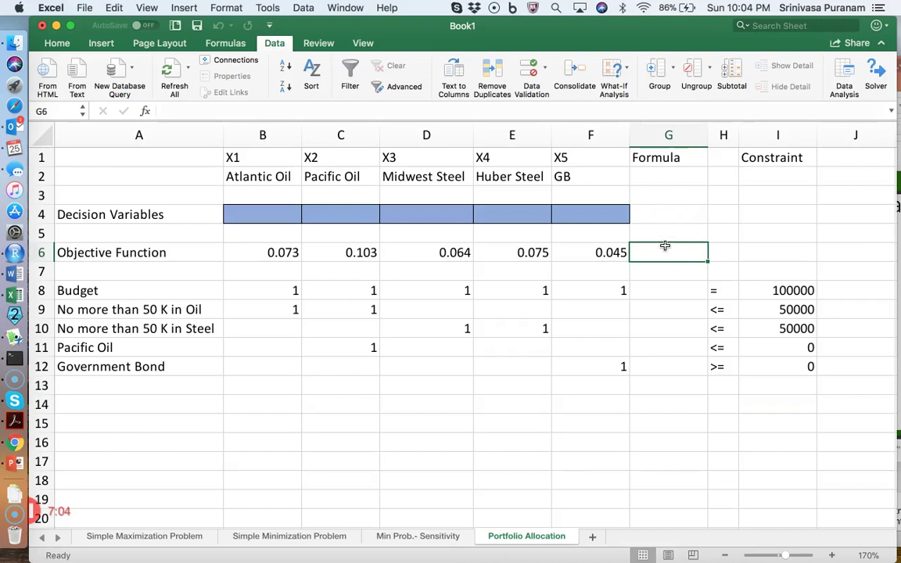
{"action": "type", "text": "=sumpro"}
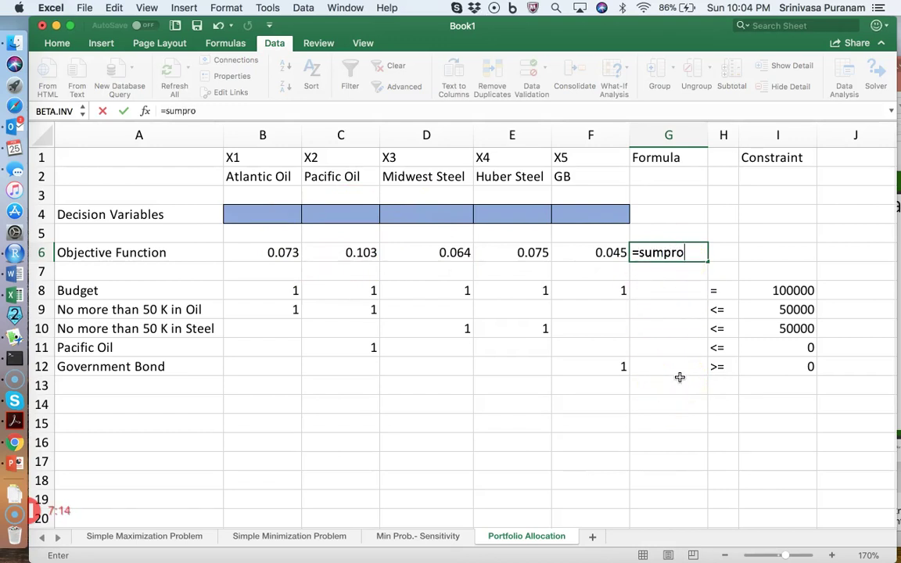
{"action": "type", "text": "("}
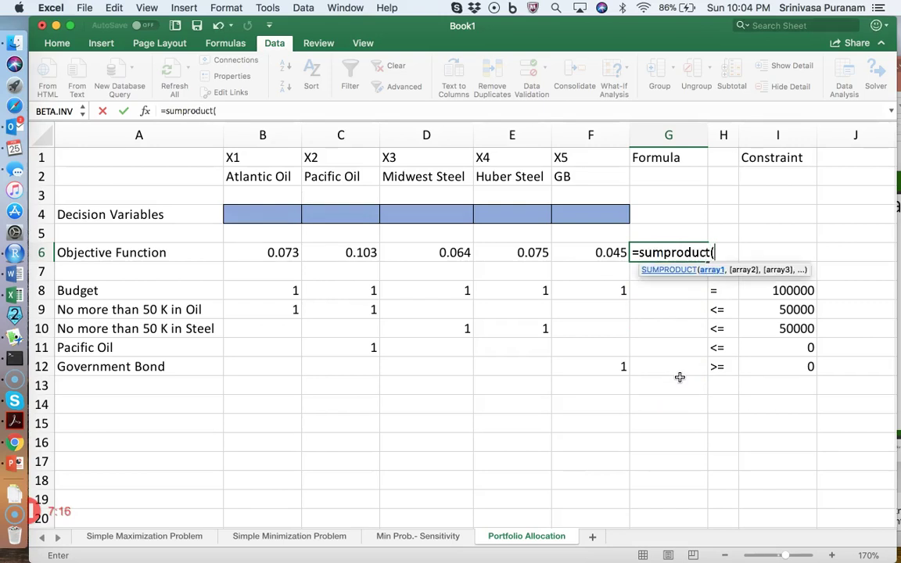
{"action": "left_click_drag", "start_coordinate": [265, 250], "coordinate": [576, 256]}
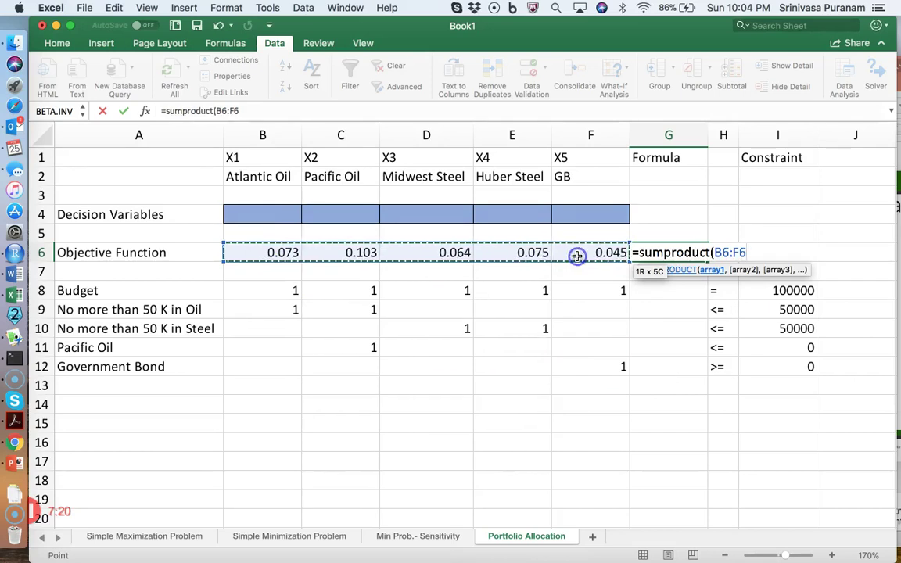
{"action": "type", "text": ","}
{"action": "left_click_drag", "start_coordinate": [258, 214], "coordinate": [596, 213]}
{"action": "type", "text": ")"}
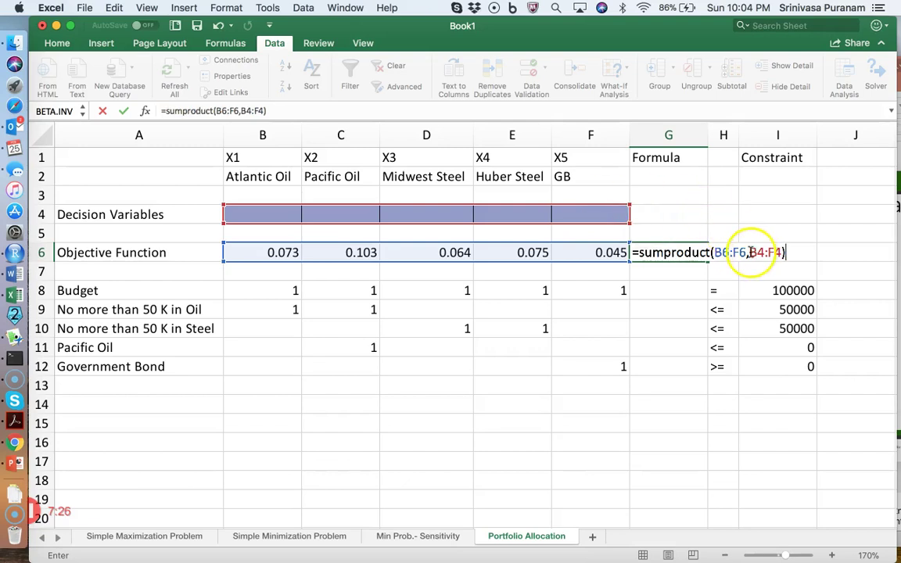
{"action": "left_click", "coordinate": [749, 253]}
{"action": "type", "text": "$B$"}
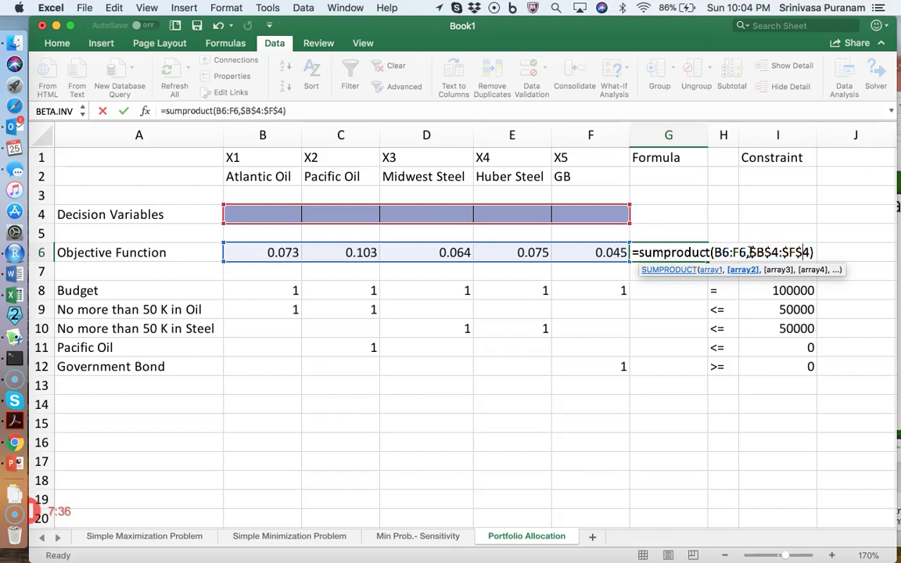
{"action": "key", "text": "Return"}
Step: Fill the SUMPRODUCT formula from G6 down to G12 and select the copy in the blank row 7
{"action": "left_click", "coordinate": [688, 252]}
{"action": "left_click_drag", "start_coordinate": [707, 261], "coordinate": [701, 370]}
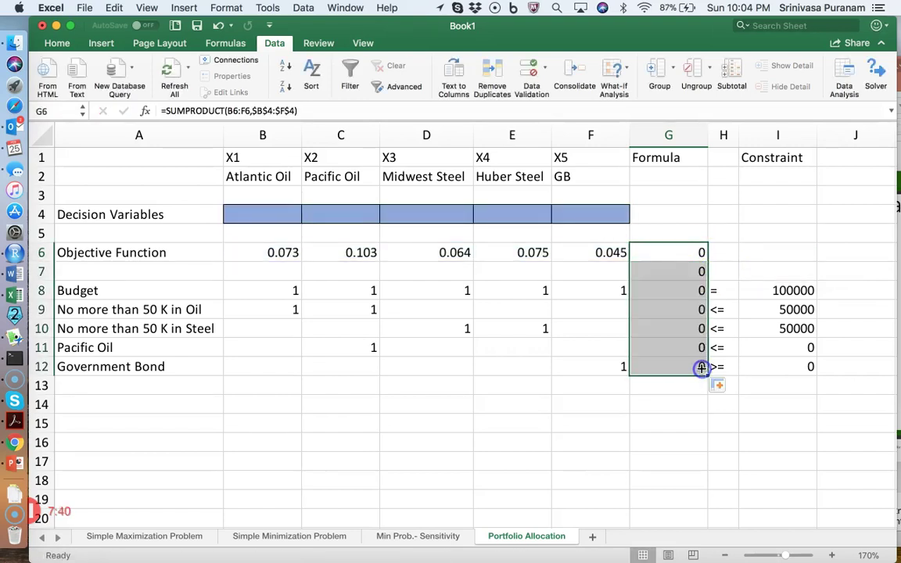
{"action": "left_click", "coordinate": [680, 269]}
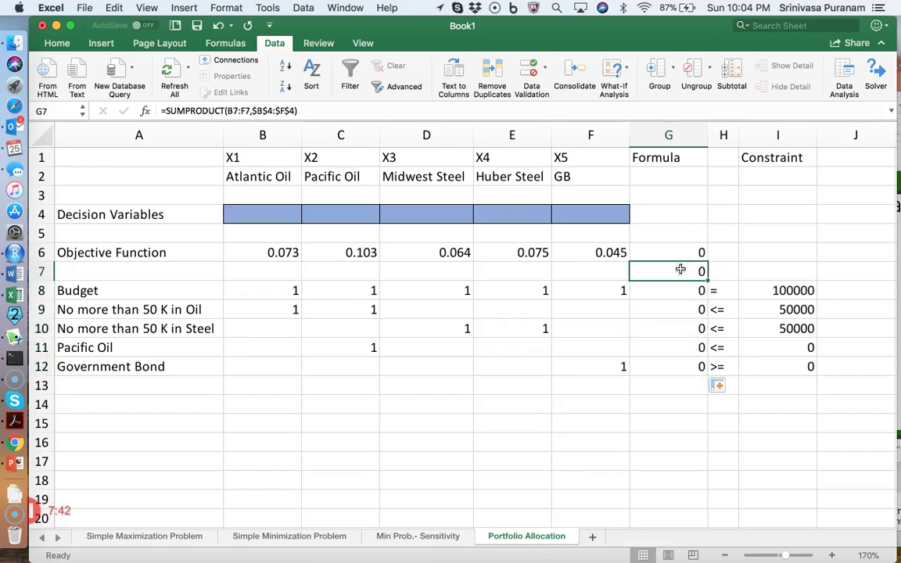
Step: Clear the unneeded formula in G7 and check the cell ranges used by the Budget formula in G8
{"action": "key", "text": "Delete"}
{"action": "key", "text": "Down"}
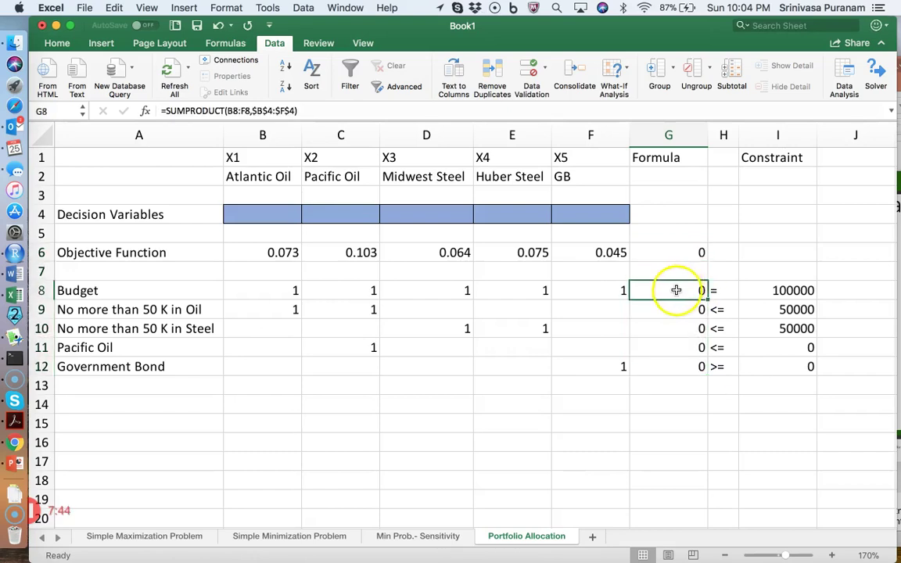
{"action": "double_click", "coordinate": [673, 290]}
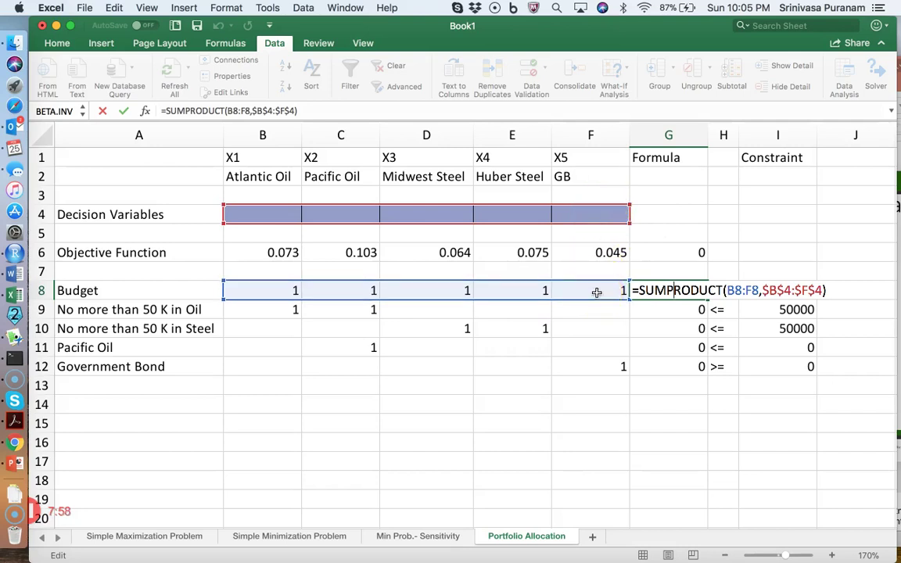
{"action": "key", "text": "Return"}
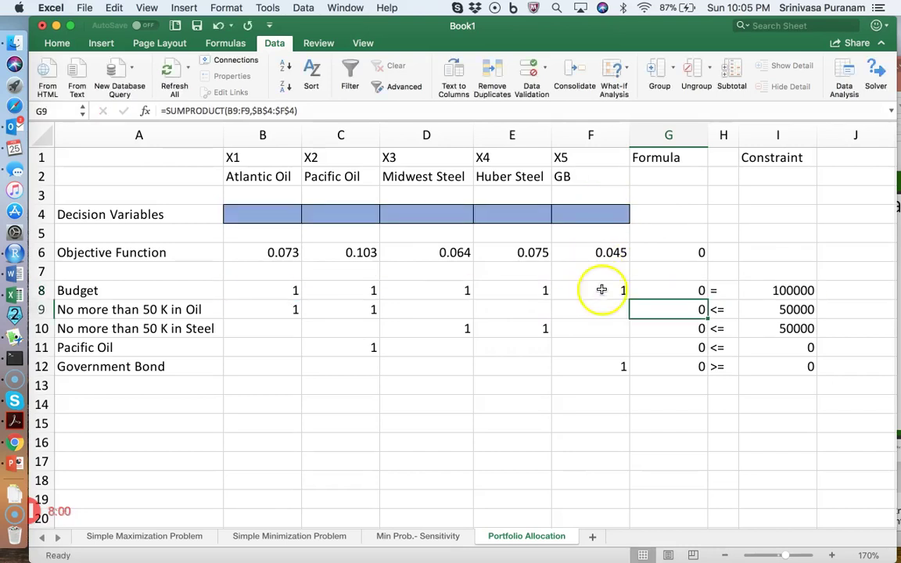
Step: Open the Solver parameters and replace the objective reference with cell G6, using Max
{"action": "left_click", "coordinate": [873, 90]}
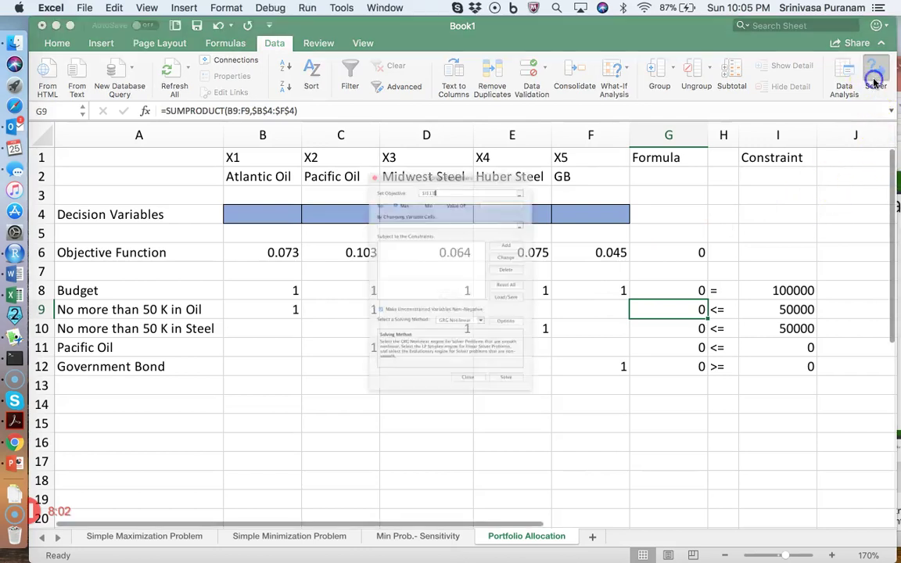
{"action": "left_click_drag", "start_coordinate": [482, 105], "coordinate": [325, 79]}
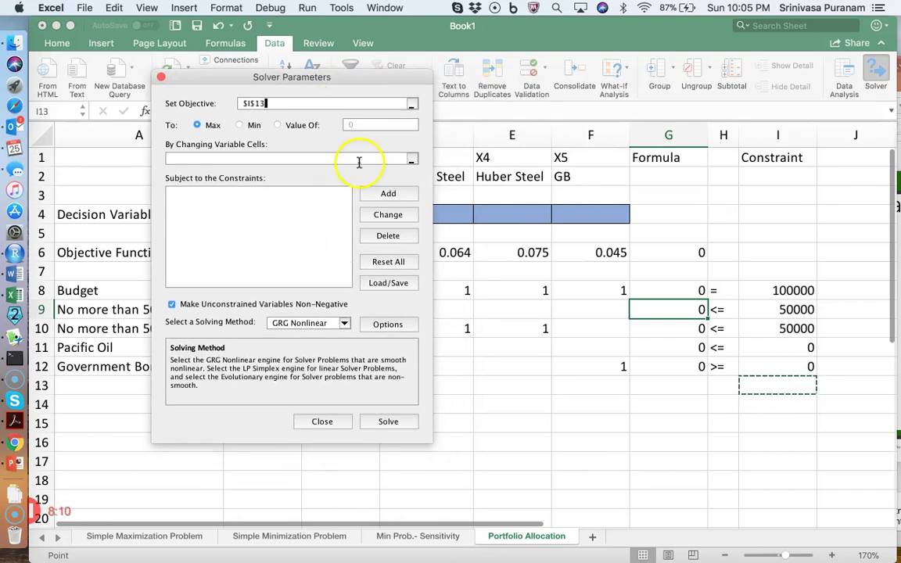
{"action": "left_click_drag", "start_coordinate": [255, 102], "coordinate": [235, 103]}
{"action": "key", "text": "BackSpace"}
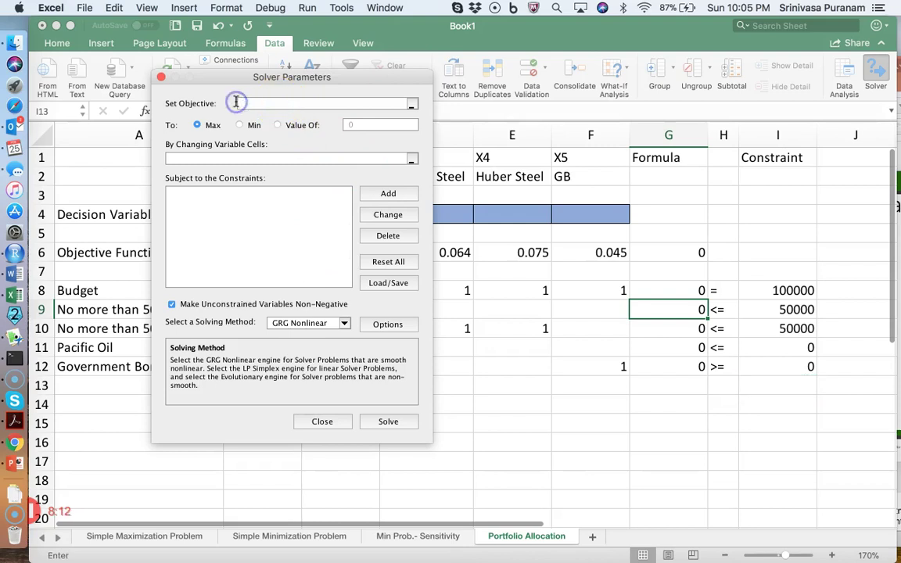
{"action": "left_click", "coordinate": [634, 252]}
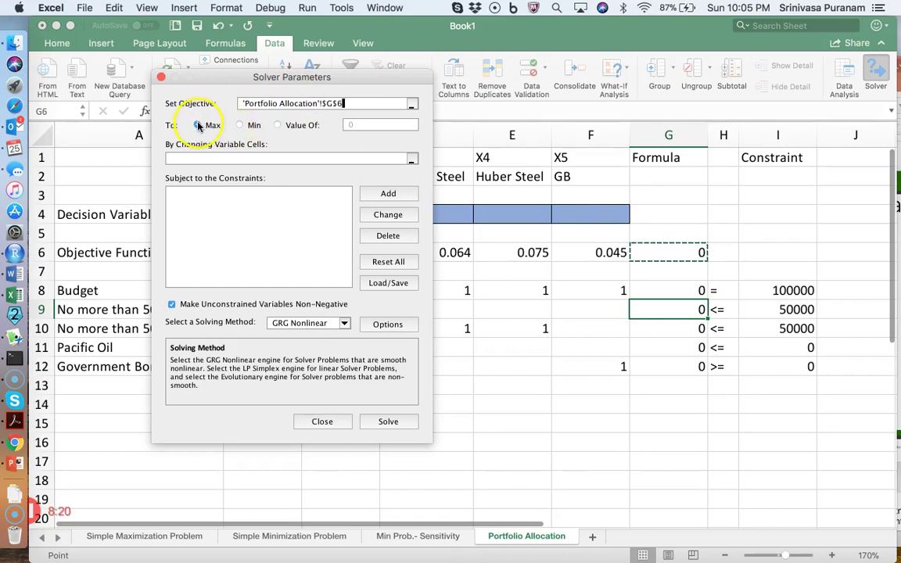
Step: Set the Solver's changing variable cells to B4:F4 and choose Simplex LP as the solving method
{"action": "left_click", "coordinate": [412, 158]}
{"action": "left_click_drag", "start_coordinate": [382, 80], "coordinate": [855, 74]}
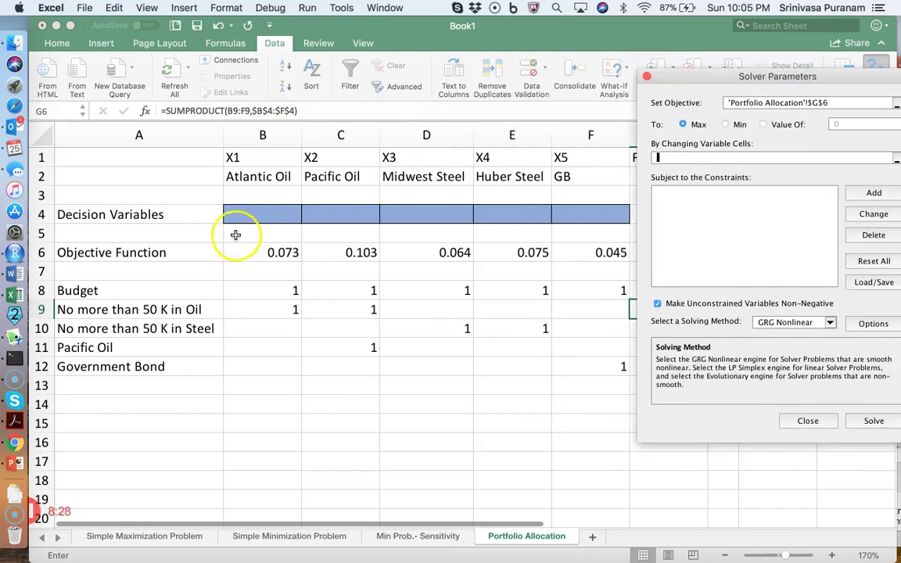
{"action": "left_click_drag", "start_coordinate": [251, 213], "coordinate": [616, 215]}
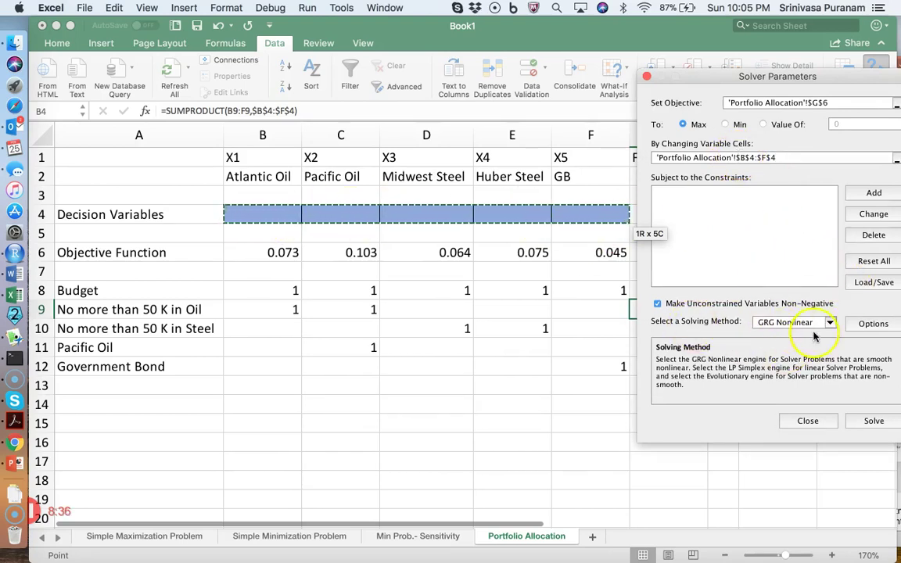
{"action": "left_click", "coordinate": [785, 324]}
{"action": "left_click", "coordinate": [785, 346]}
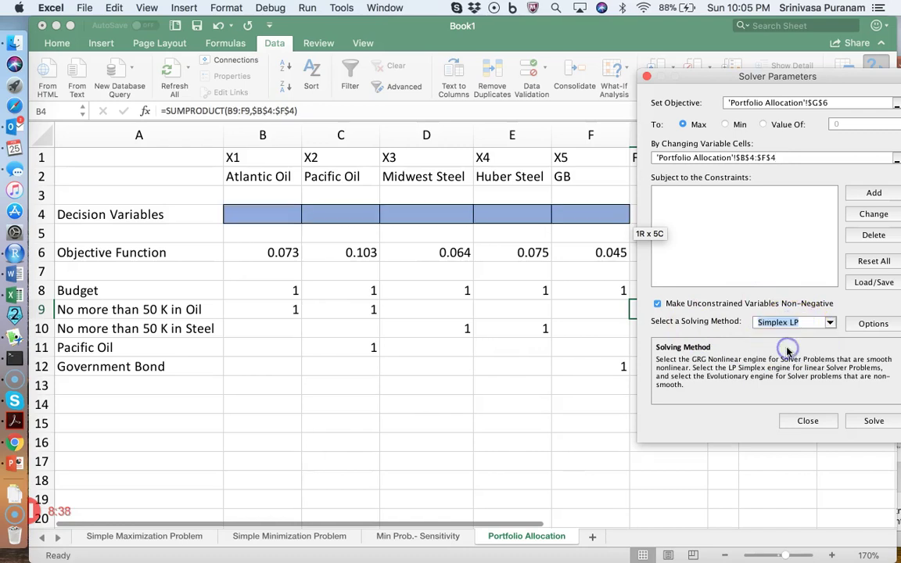
Step: Add the Solver constraint for the budget, G8 = I8
{"action": "left_click_drag", "start_coordinate": [795, 78], "coordinate": [416, 78]}
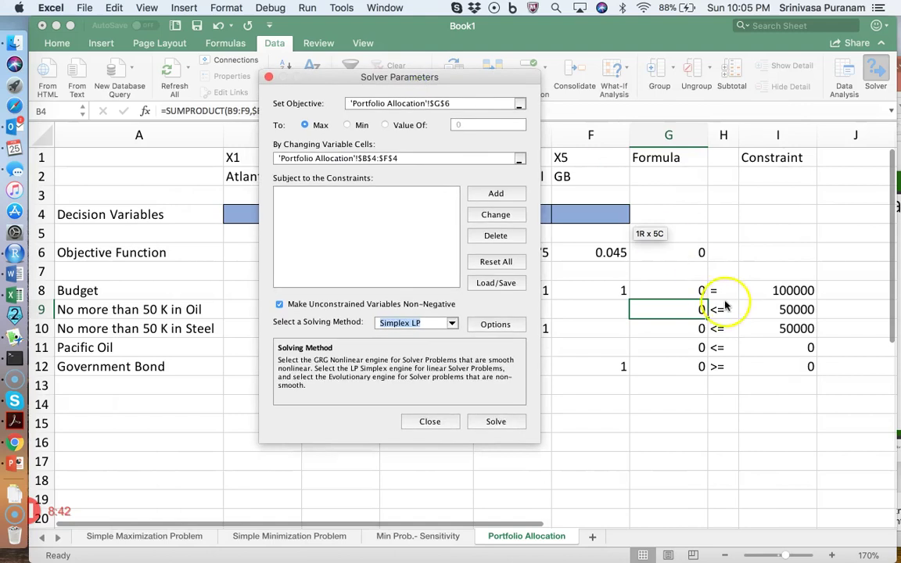
{"action": "left_click", "coordinate": [495, 193]}
{"action": "left_click", "coordinate": [684, 289]}
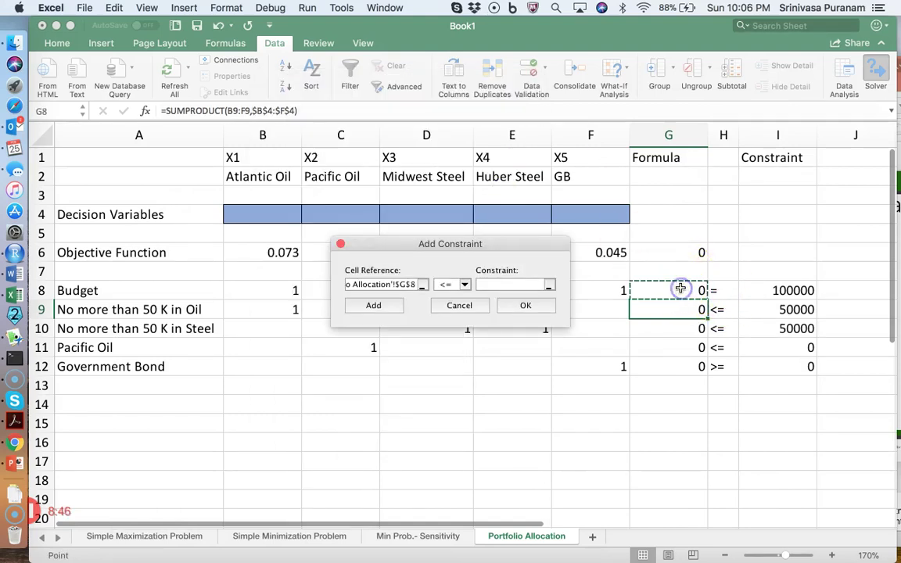
{"action": "left_click", "coordinate": [465, 284]}
{"action": "left_click", "coordinate": [460, 306]}
{"action": "left_click", "coordinate": [782, 291]}
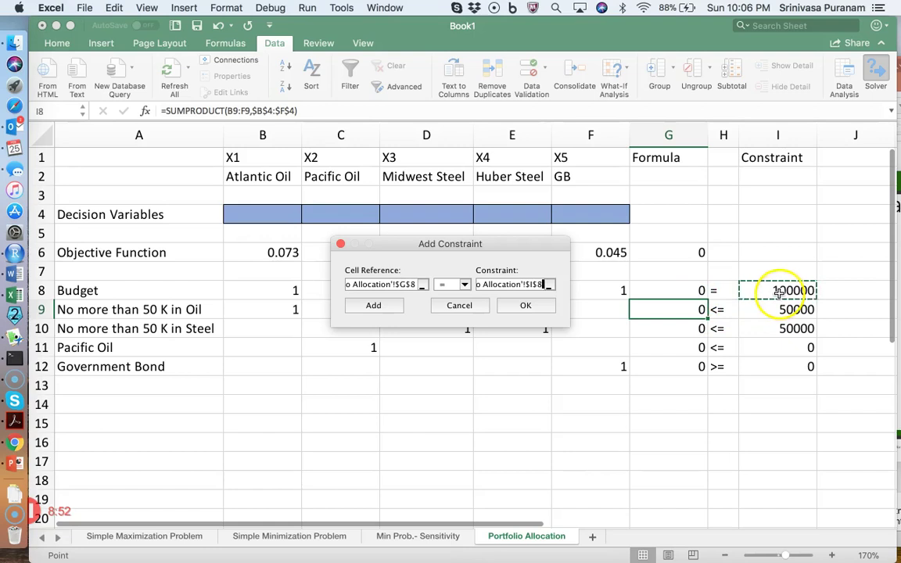
{"action": "left_click", "coordinate": [378, 305]}
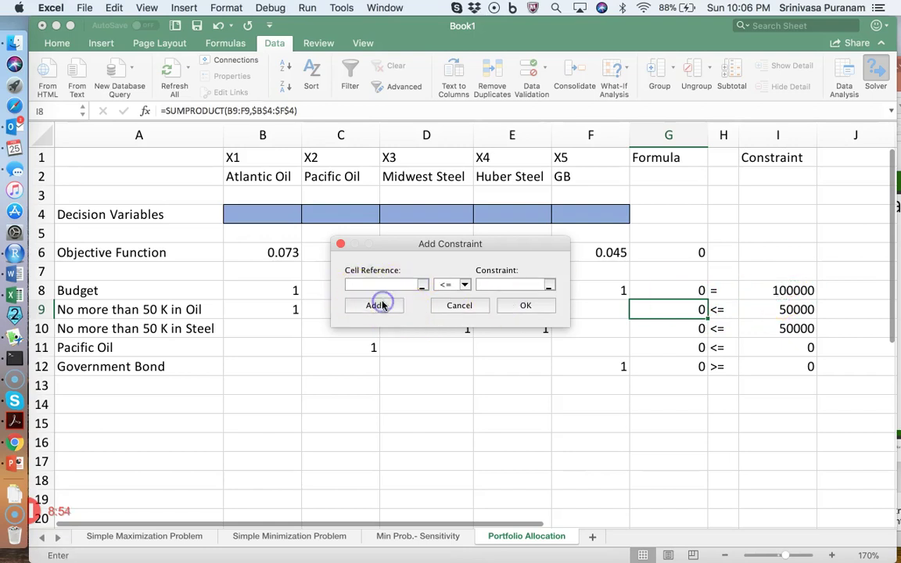
Step: Add the oil, steel and Pacific Oil limits as one Solver constraint, G9:G11 <= I9:I11
{"action": "left_click_drag", "start_coordinate": [692, 309], "coordinate": [686, 347]}
{"action": "left_click", "coordinate": [511, 286]}
{"action": "left_click_drag", "start_coordinate": [796, 310], "coordinate": [748, 344]}
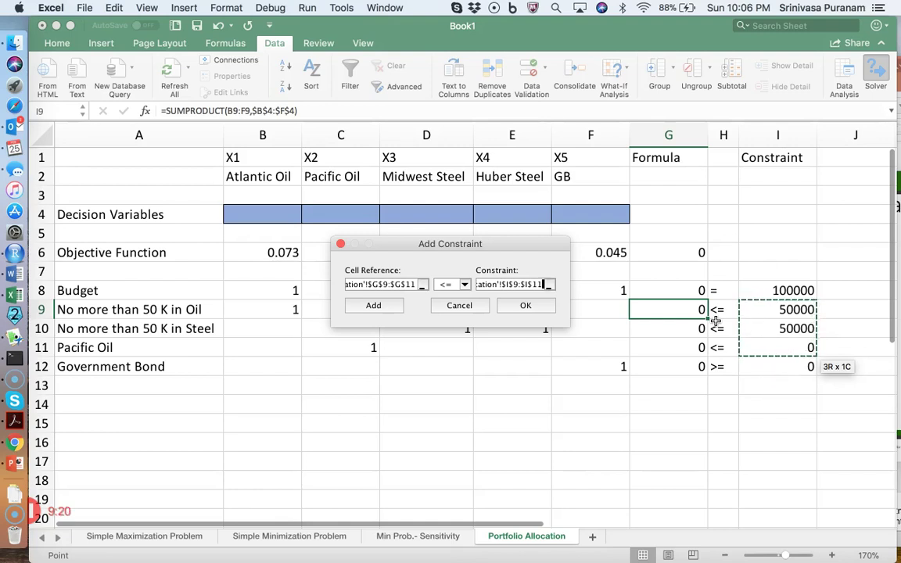
{"action": "left_click", "coordinate": [383, 305]}
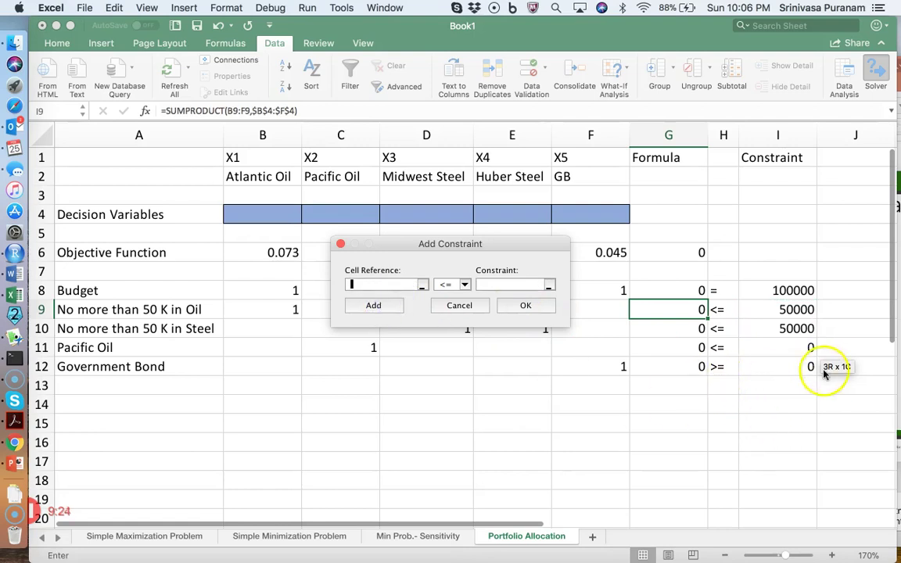
Step: Add the Government Bond constraint G12 >= I12 and return to the Solver parameters
{"action": "left_click", "coordinate": [690, 368]}
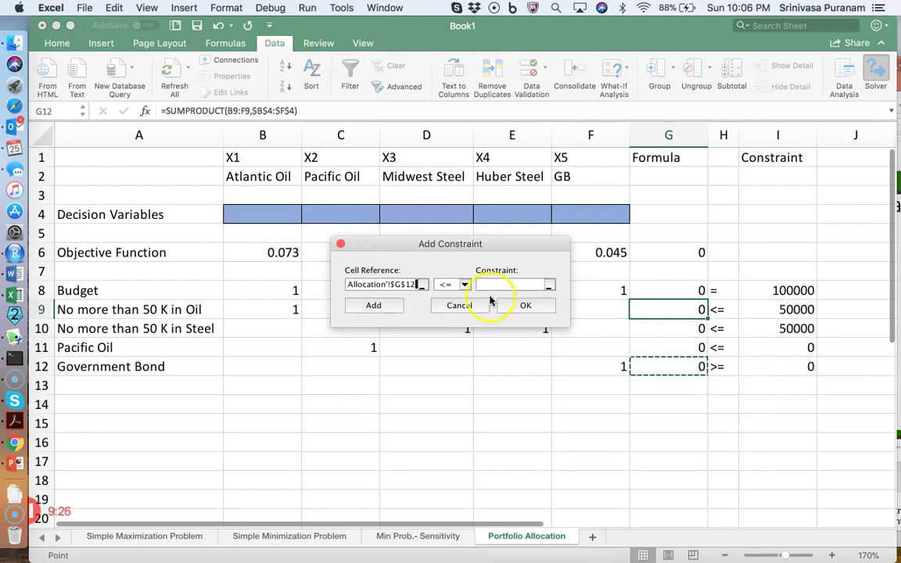
{"action": "left_click", "coordinate": [465, 285]}
{"action": "left_click", "coordinate": [461, 317]}
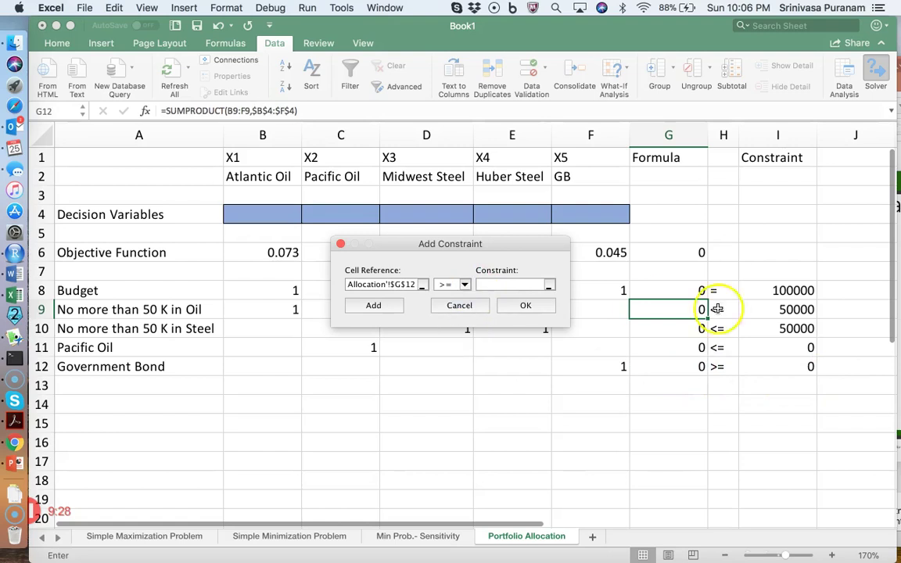
{"action": "left_click", "coordinate": [791, 367]}
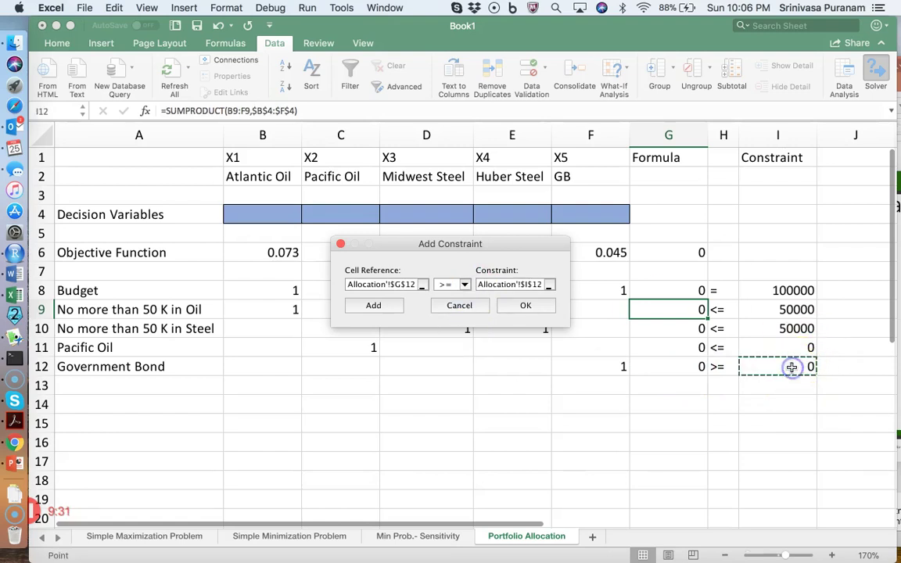
{"action": "left_click", "coordinate": [542, 309]}
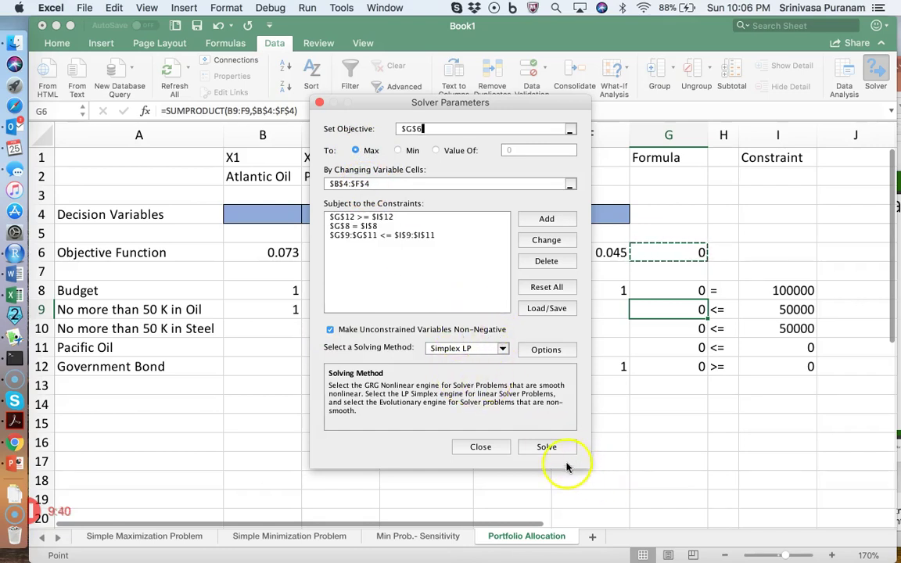
Step: Solve the model, keep the Solver solution with a Sensitivity report, and select the objective value in G6
{"action": "left_click", "coordinate": [547, 446]}
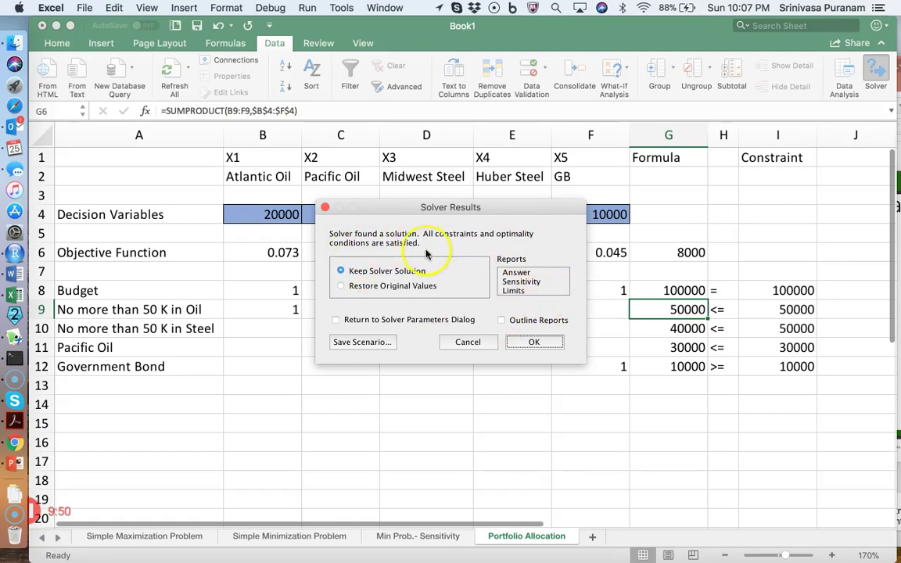
{"action": "left_click", "coordinate": [536, 281]}
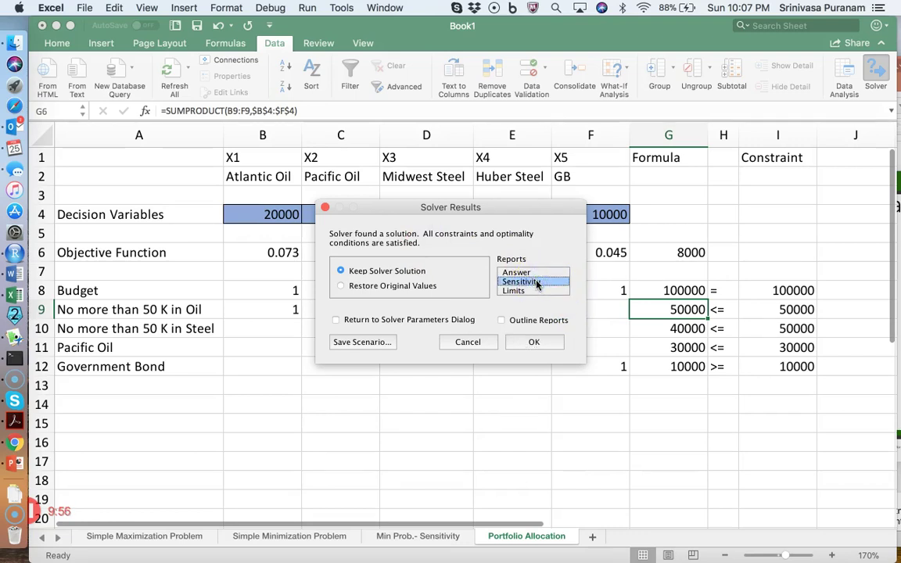
{"action": "left_click", "coordinate": [534, 341]}
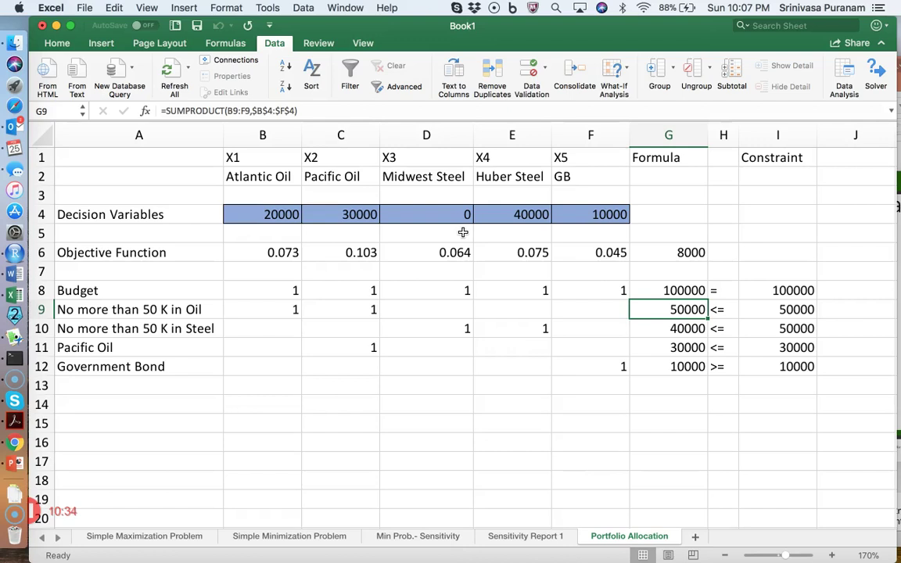
{"action": "left_click", "coordinate": [690, 253]}
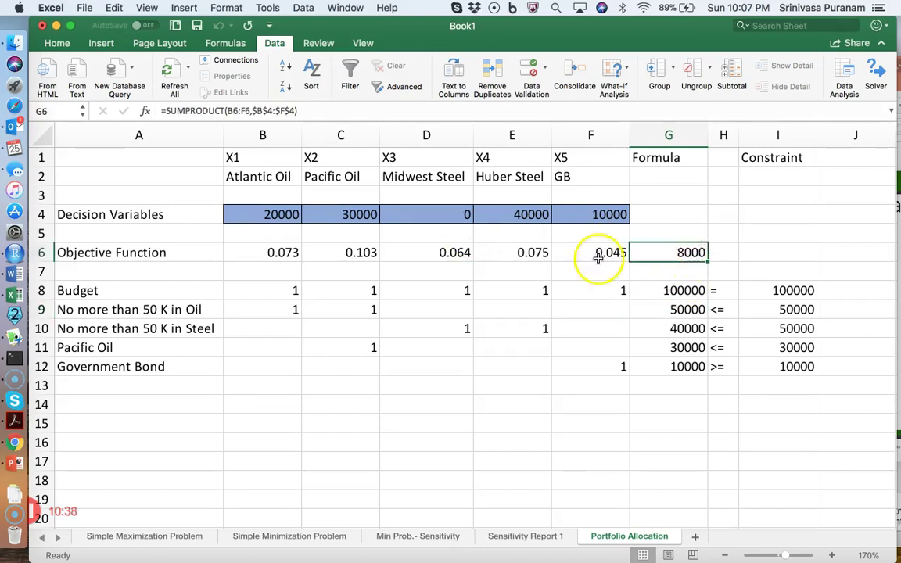